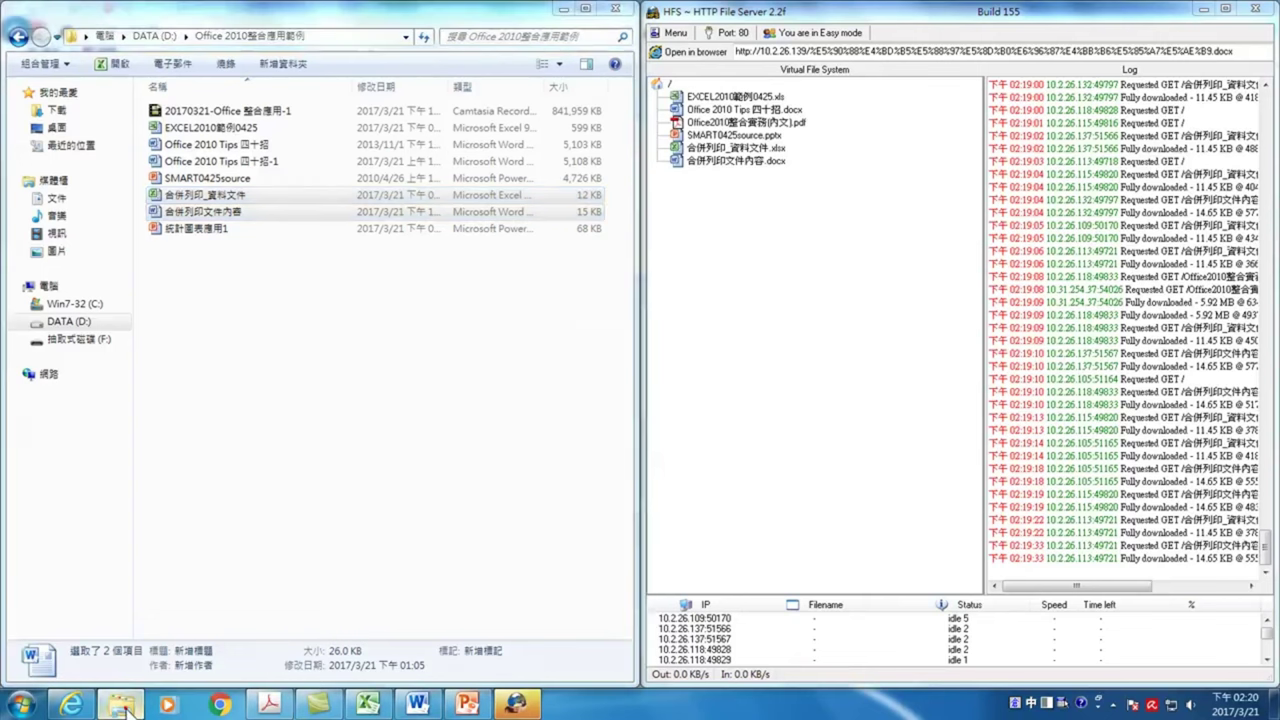
# Step: Restore and maximize Windows Explorer on the Office 2010整合應用範例 folder, with no files selected
pyautogui.click(122, 705)
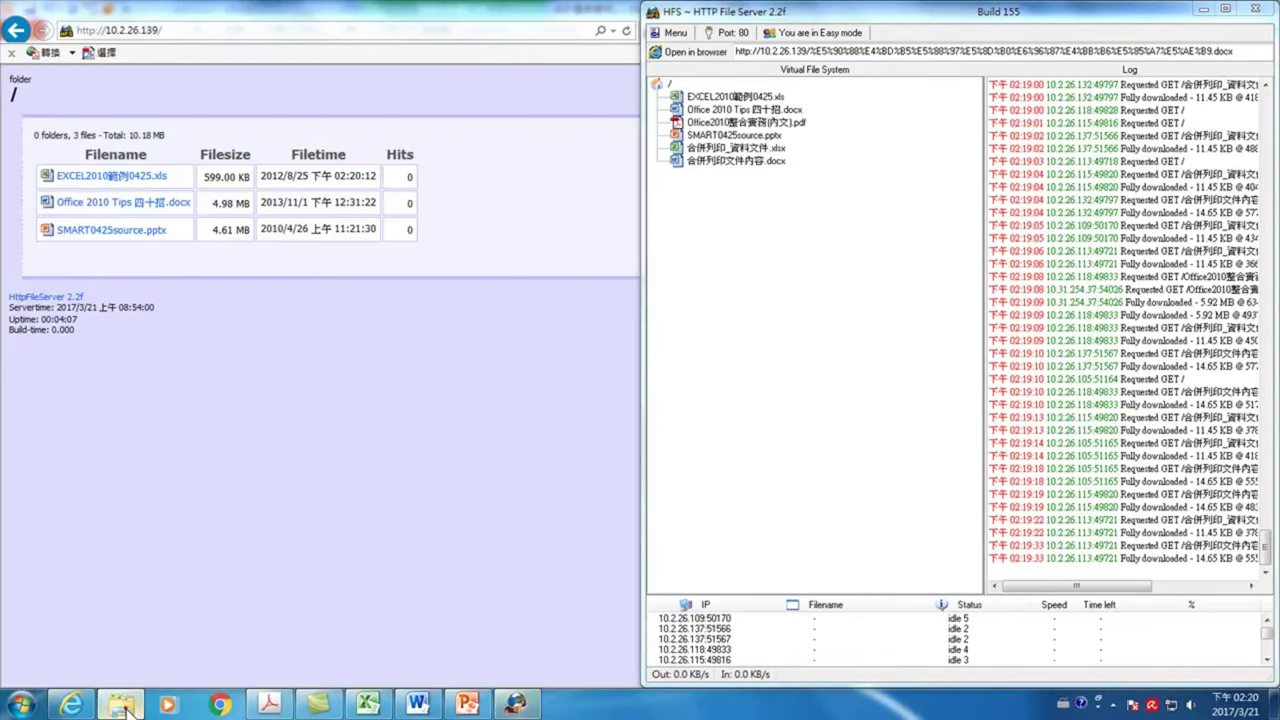
pyautogui.click(122, 705)
pyautogui.click(586, 8)
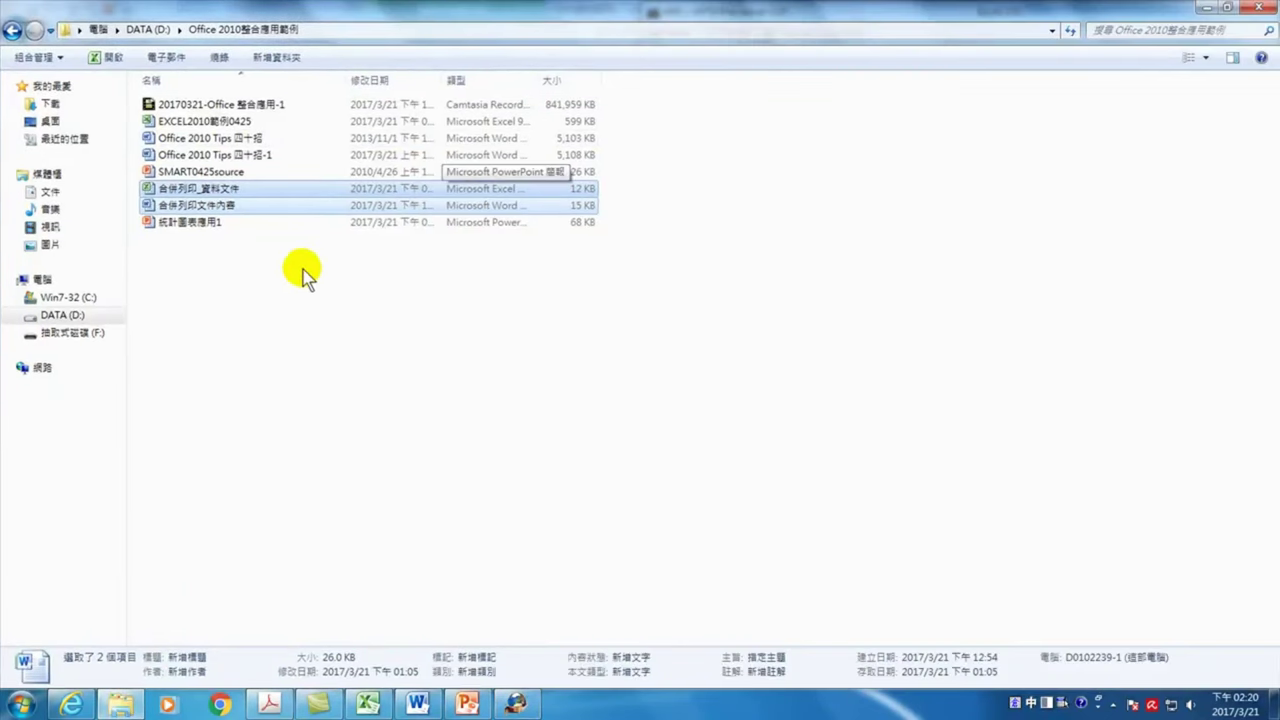
pyautogui.click(275, 272)
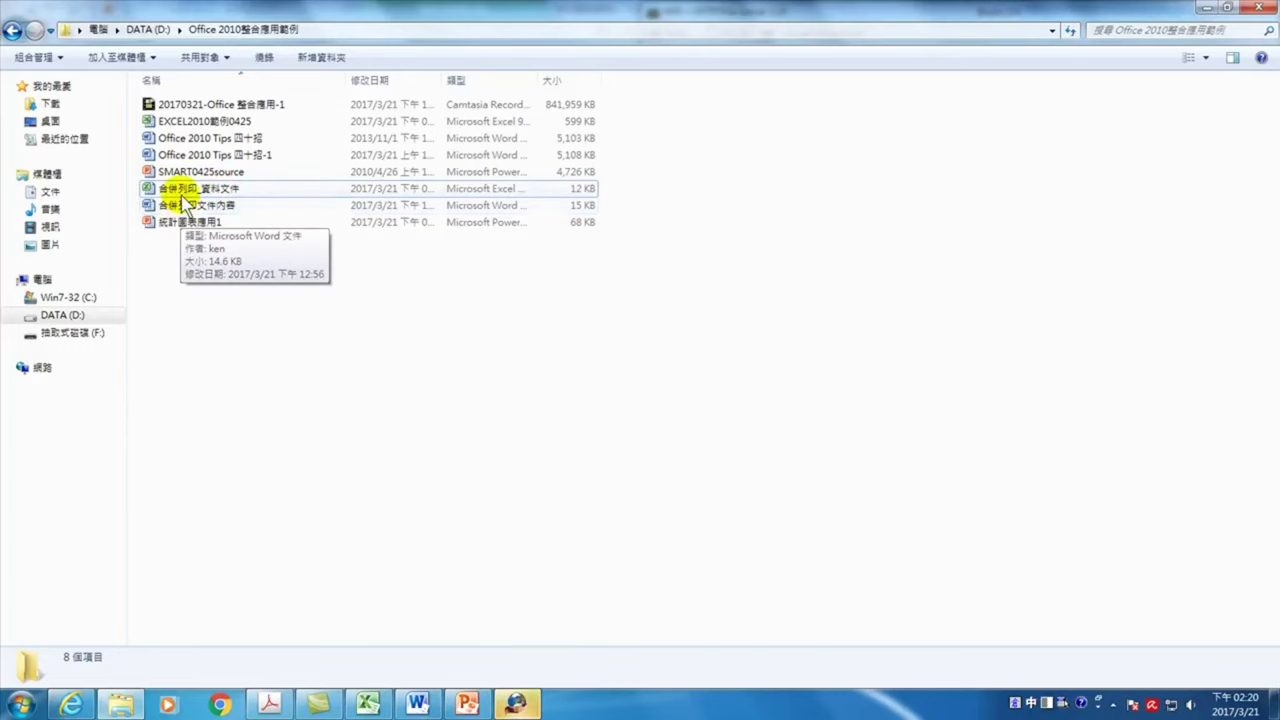
# Step: Open 合併列印_資料文件 maximized in Excel and inspect cells A2–D2, including the VIP RAND formula
pyautogui.doubleClick(190, 189)
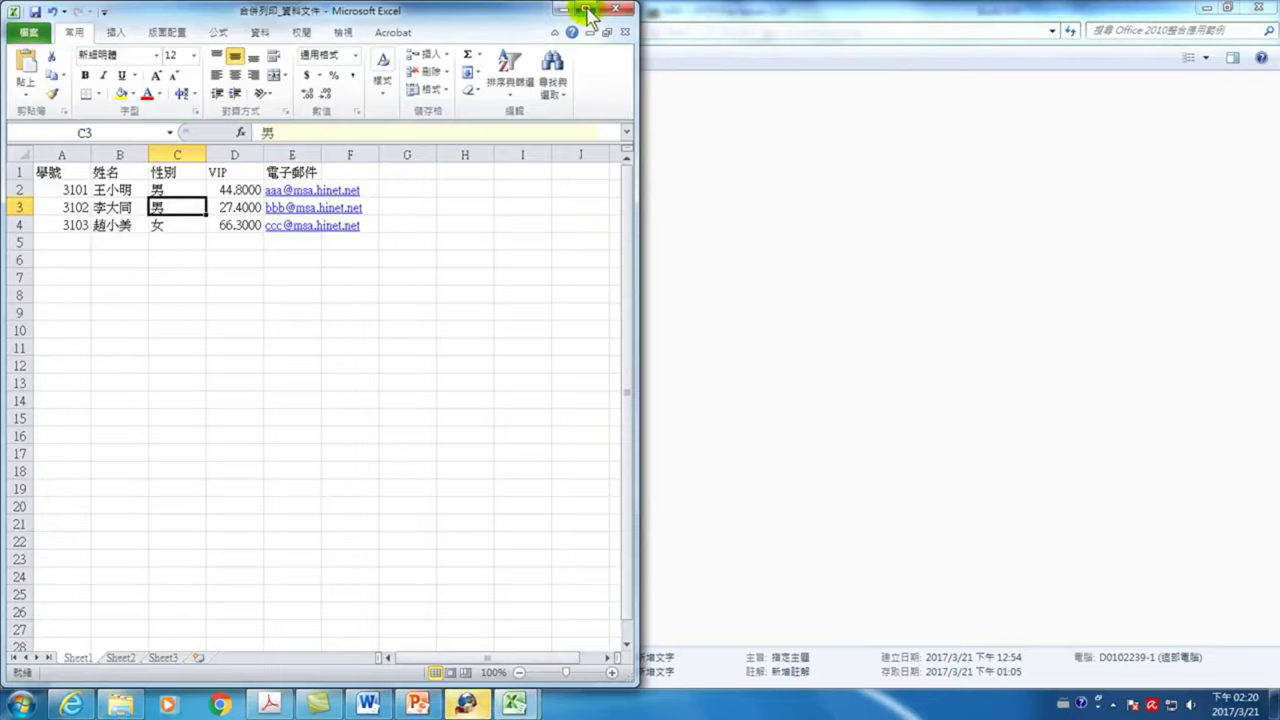
pyautogui.click(586, 9)
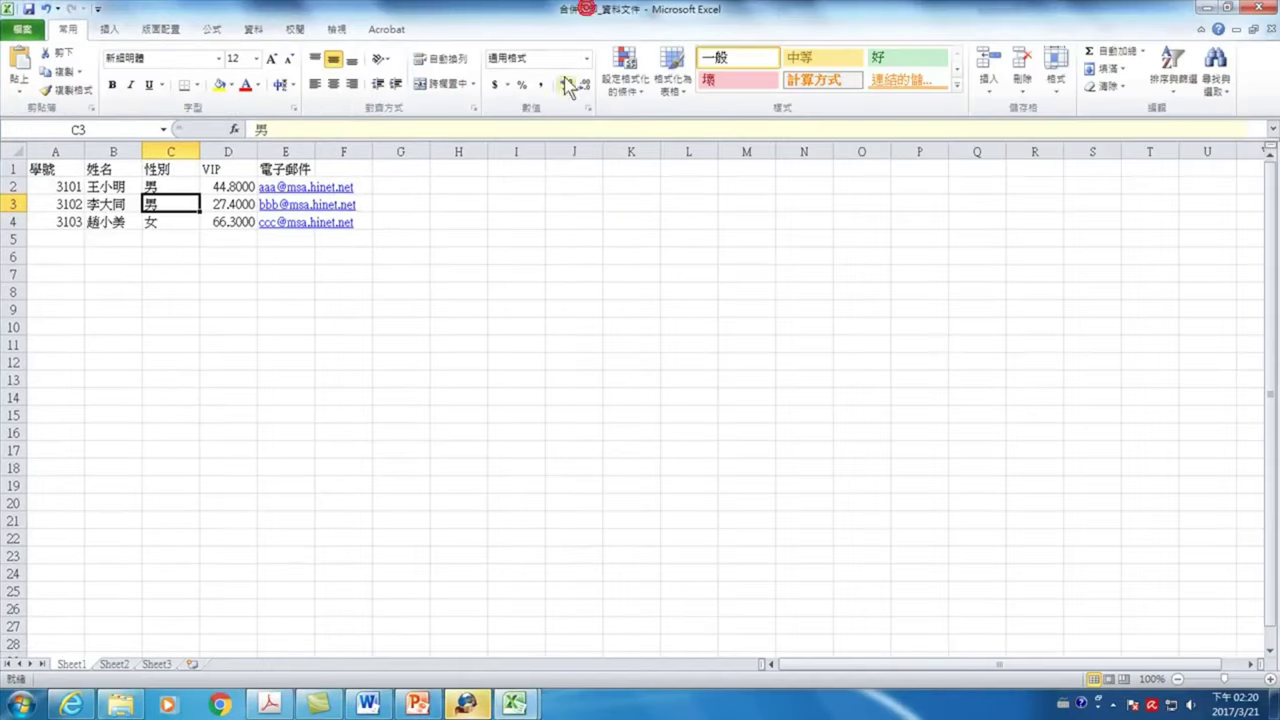
pyautogui.click(52, 185)
pyautogui.click(107, 185)
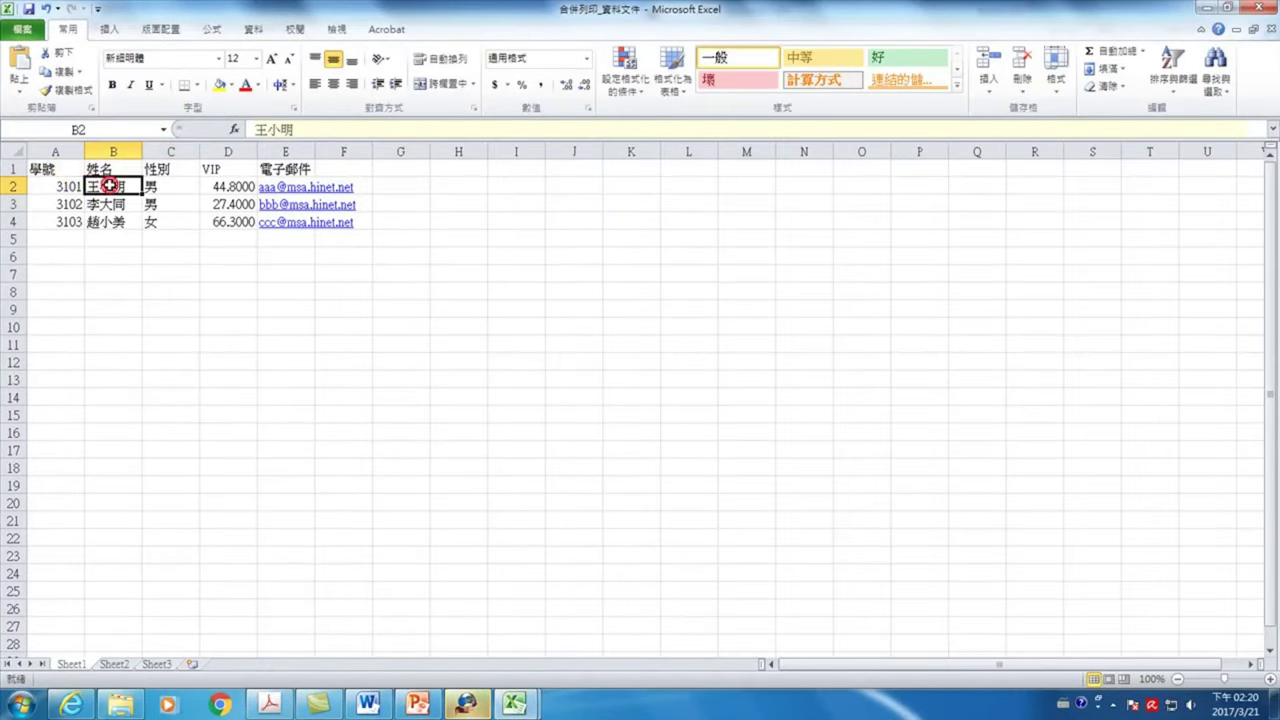
pyautogui.click(160, 186)
pyautogui.click(222, 186)
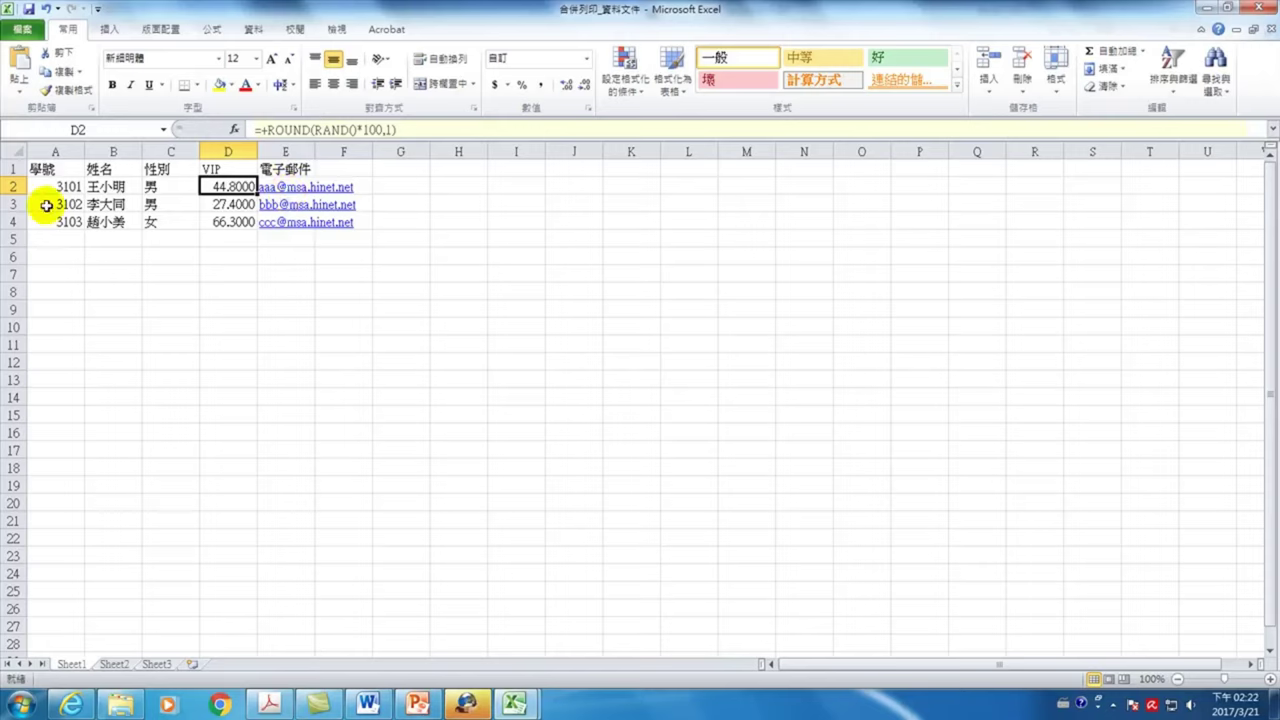
# Step: Close the workbook without saving, minimize Excel, and open 合併列印文件內容 in Word
pyautogui.click(1262, 8)
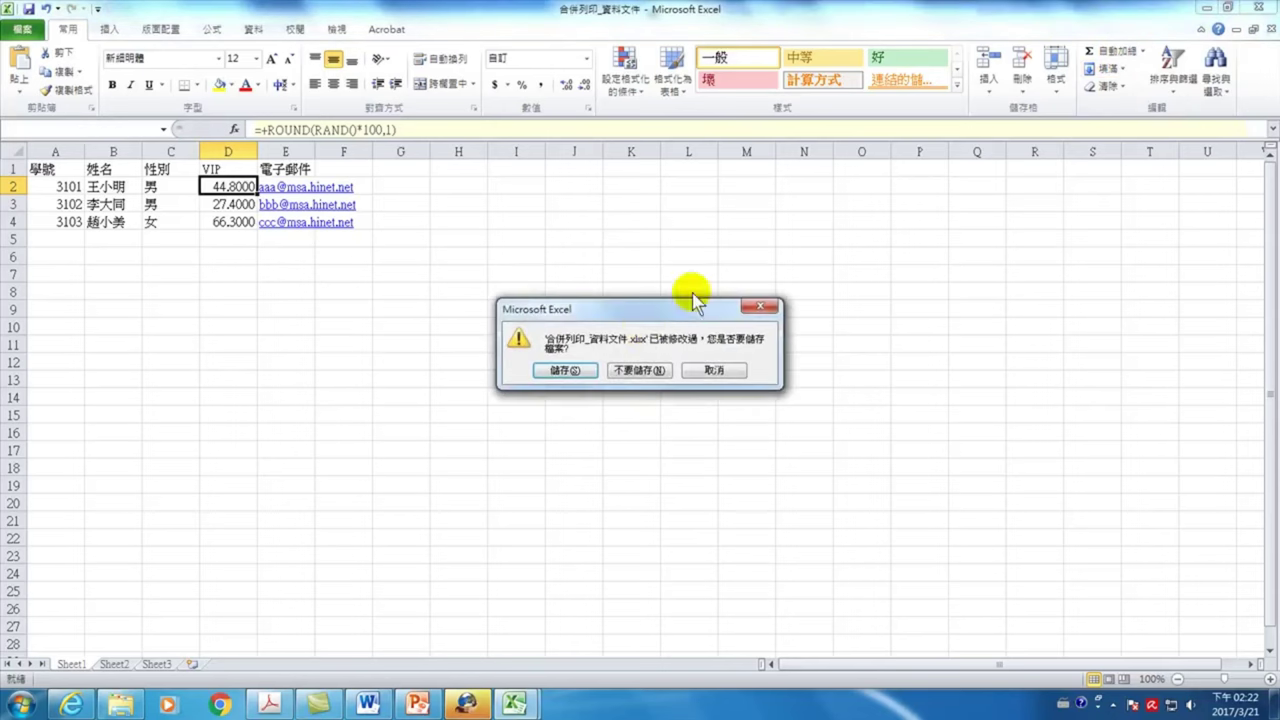
pyautogui.click(640, 371)
pyautogui.click(1207, 9)
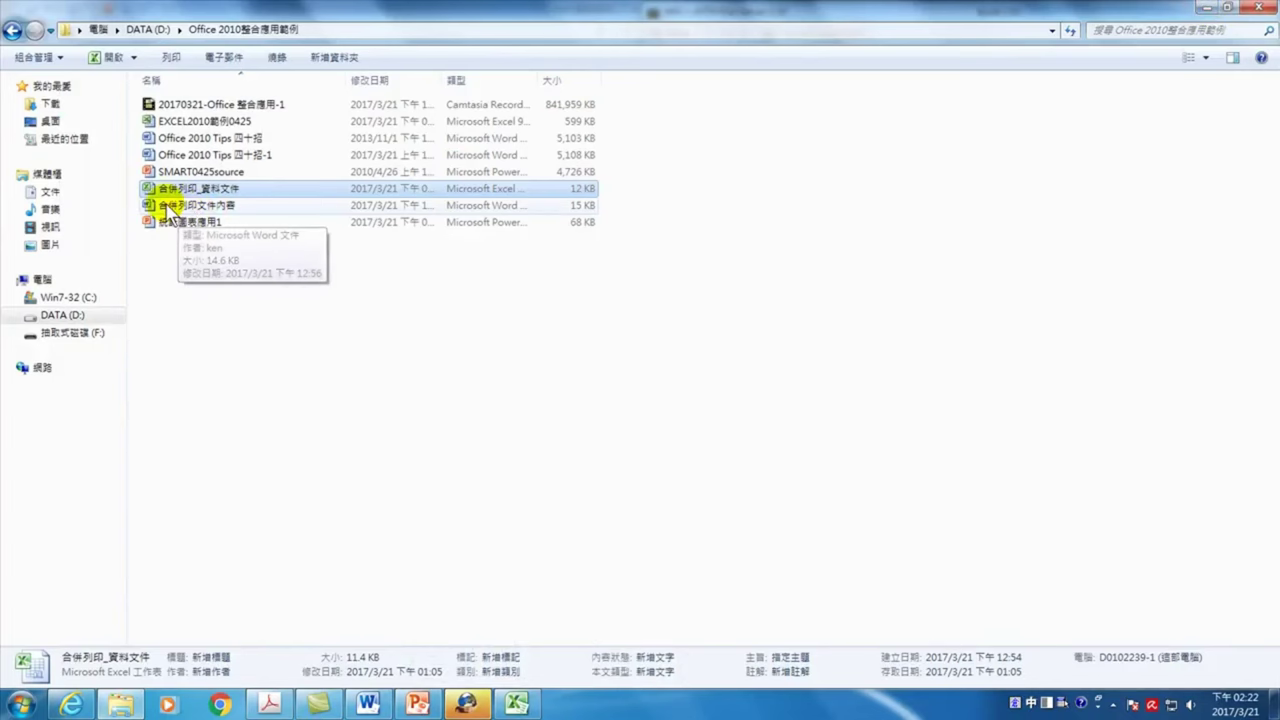
pyautogui.doubleClick(197, 205)
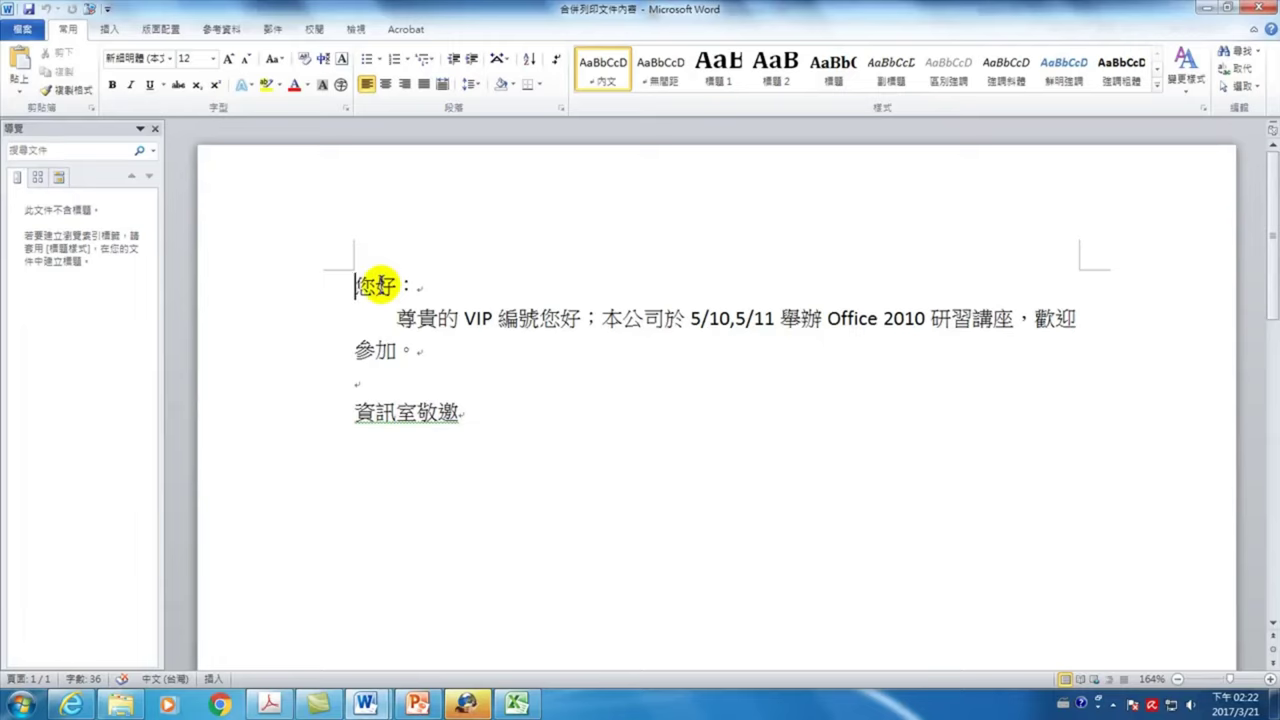
# Step: With the cursor after 編號, start a 一般 Word 文件 mail merge from the 郵件 tab
pyautogui.click(540, 318)
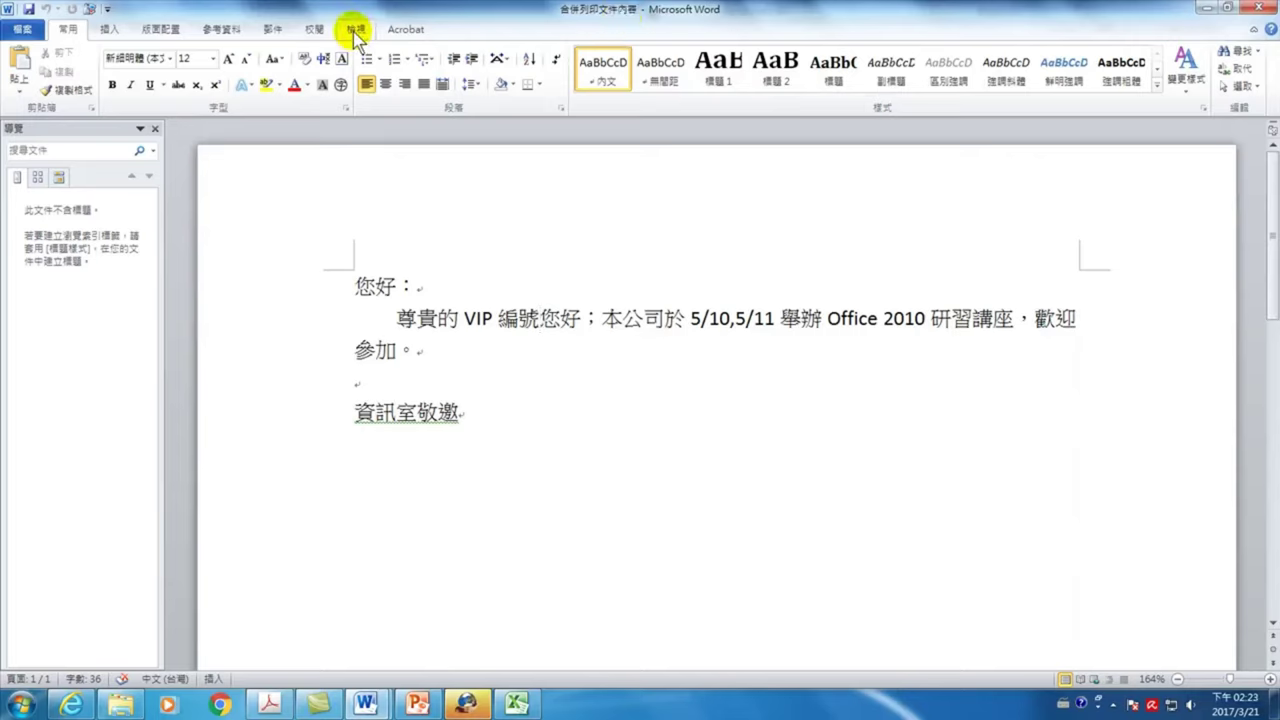
pyautogui.click(270, 30)
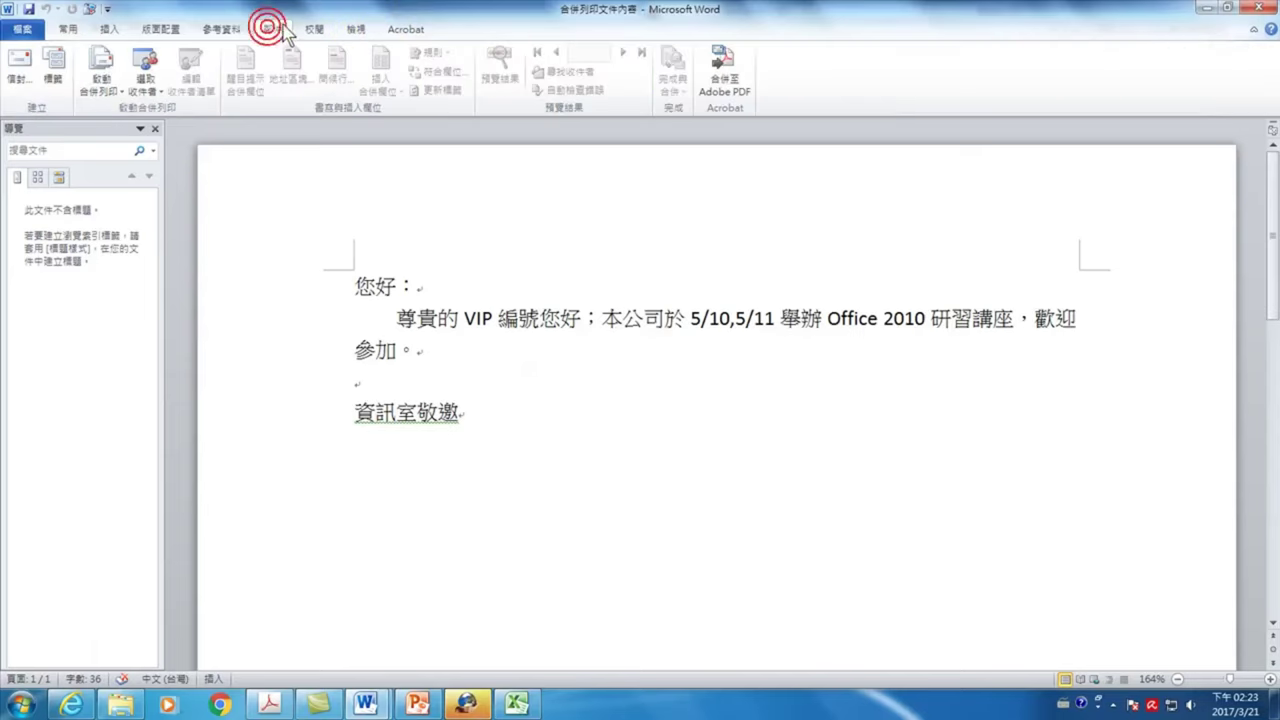
pyautogui.click(108, 92)
pyautogui.click(117, 95)
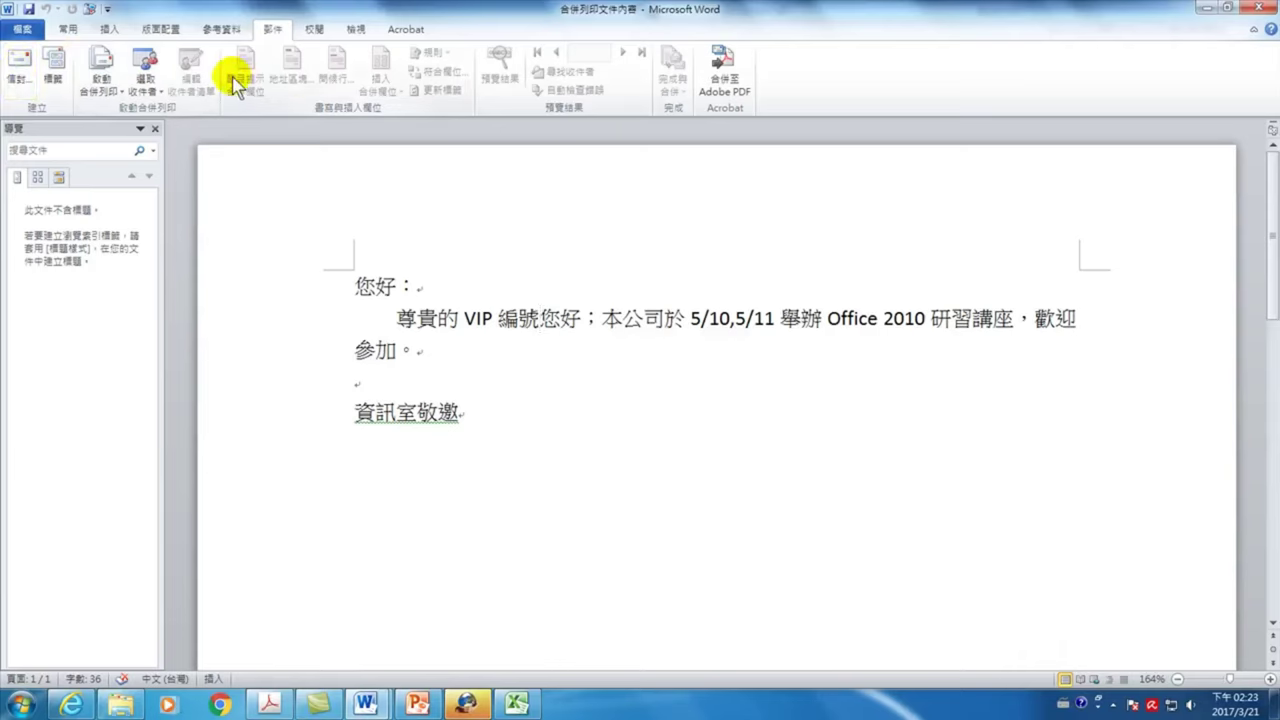
pyautogui.click(101, 84)
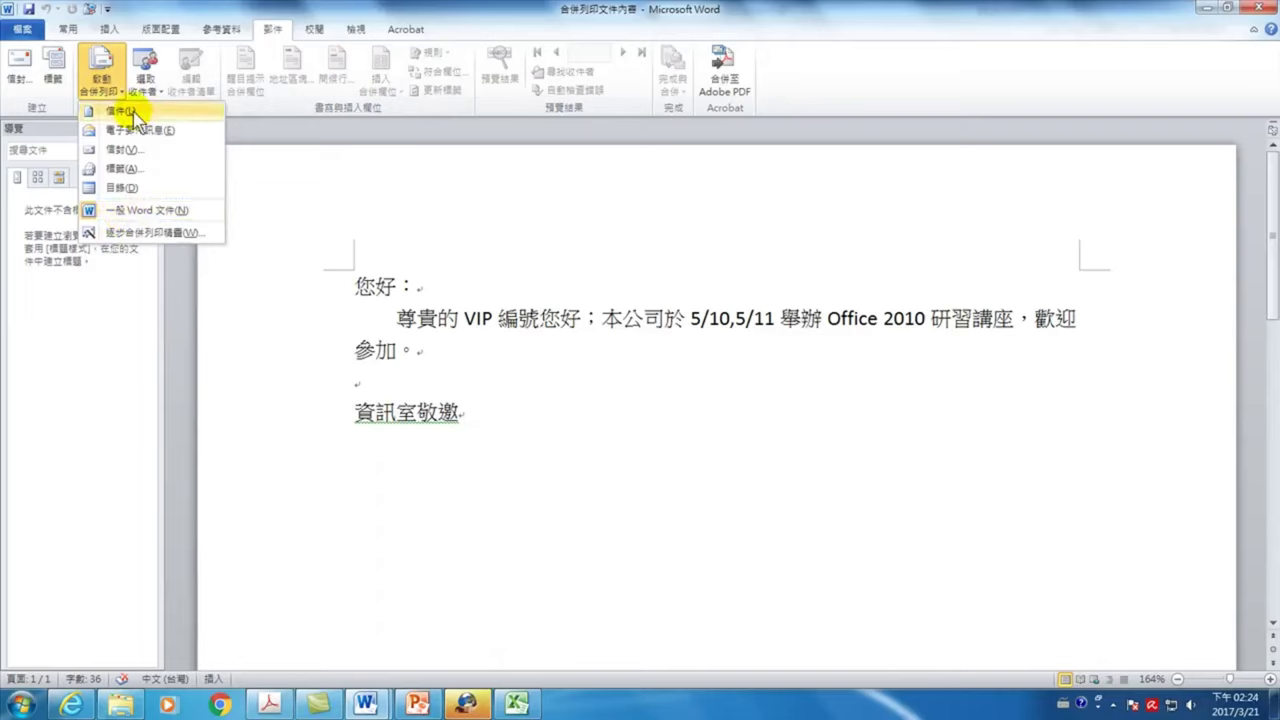
pyautogui.click(145, 210)
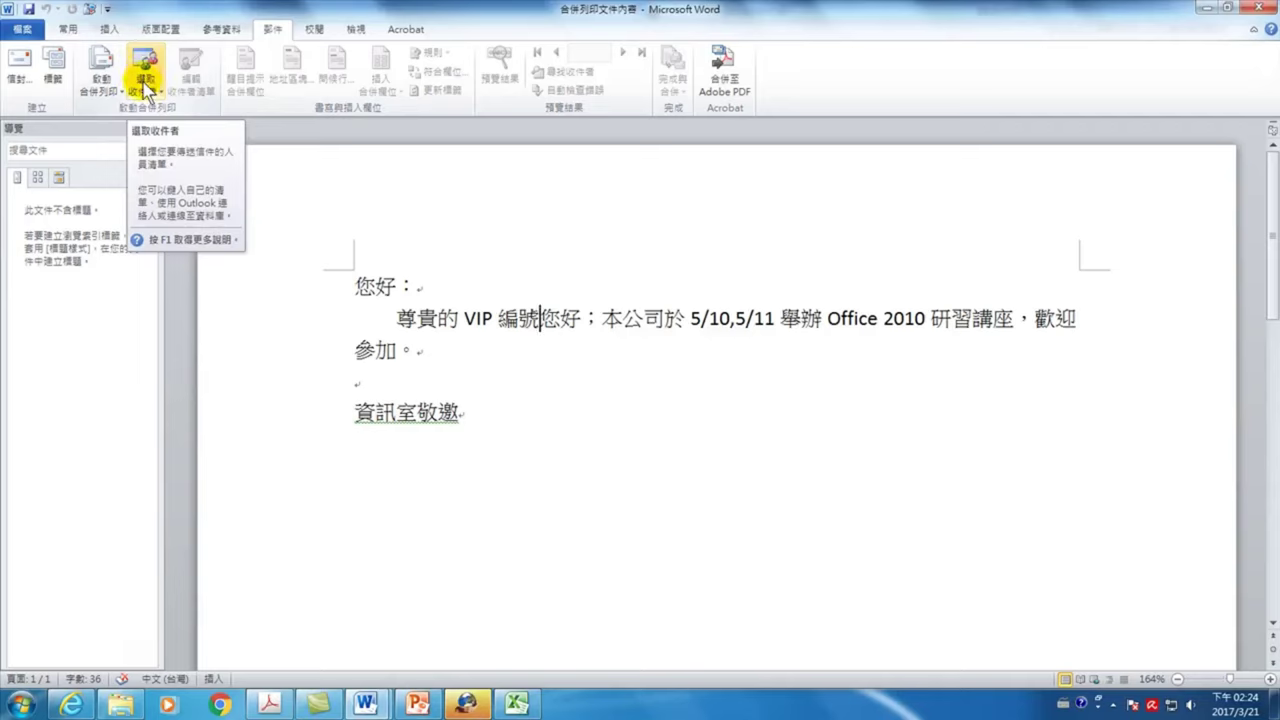
pyautogui.click(146, 88)
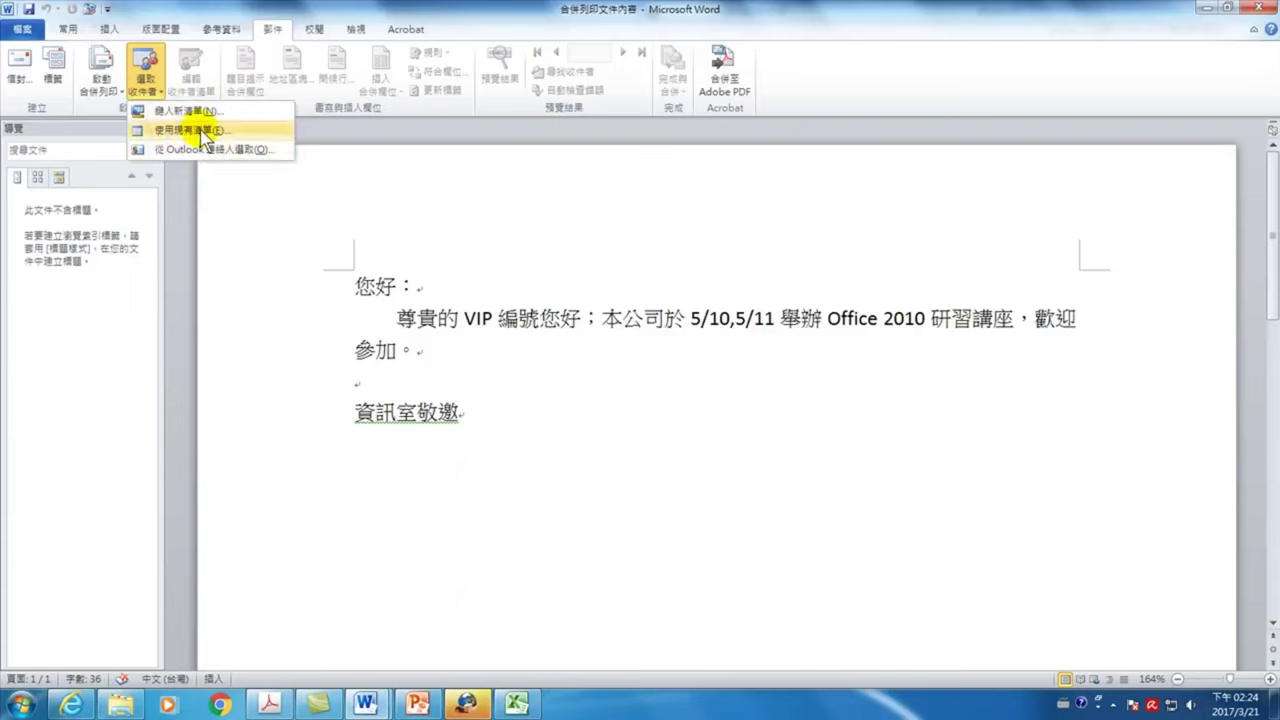
# Step: Use the existing list 合併列印_資料文件.xlsx from D:\Office 2010整合應用範例 as recipients
pyautogui.click(203, 135)
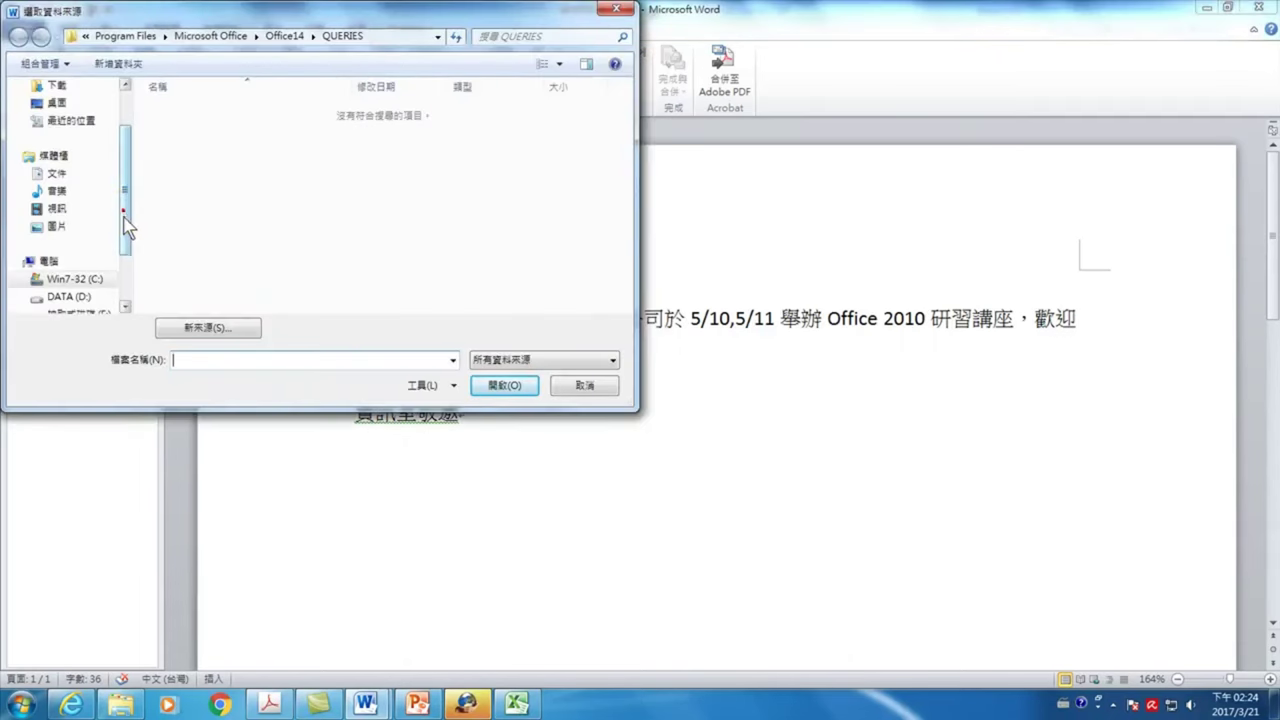
pyautogui.scroll(-1, 120, 229)
pyautogui.click(88, 245)
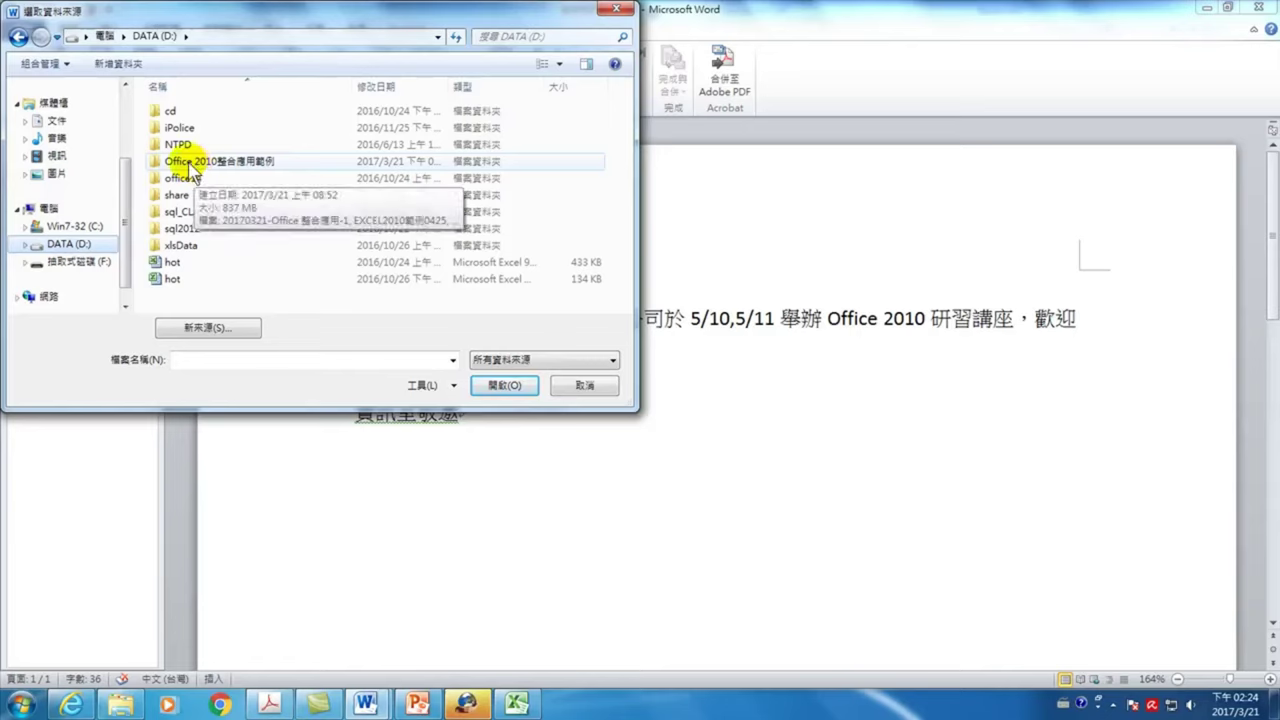
pyautogui.scroll(2, 122, 205)
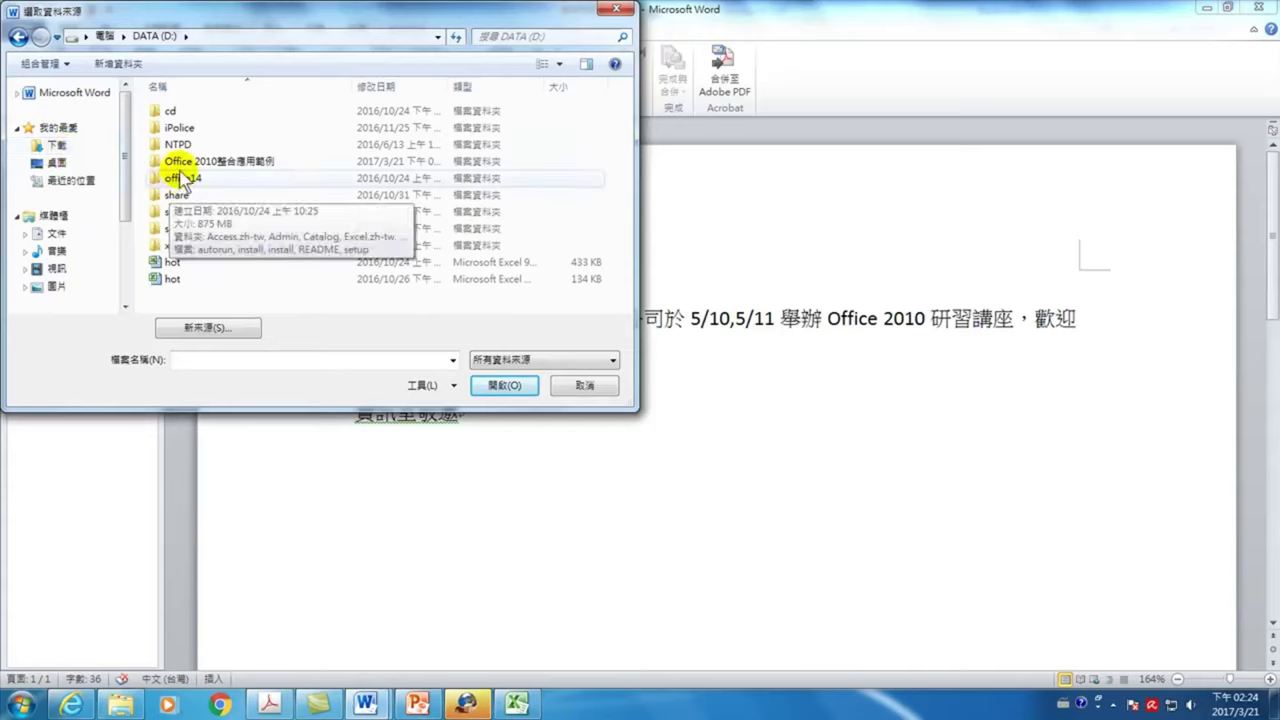
pyautogui.scroll(-2, 125, 220)
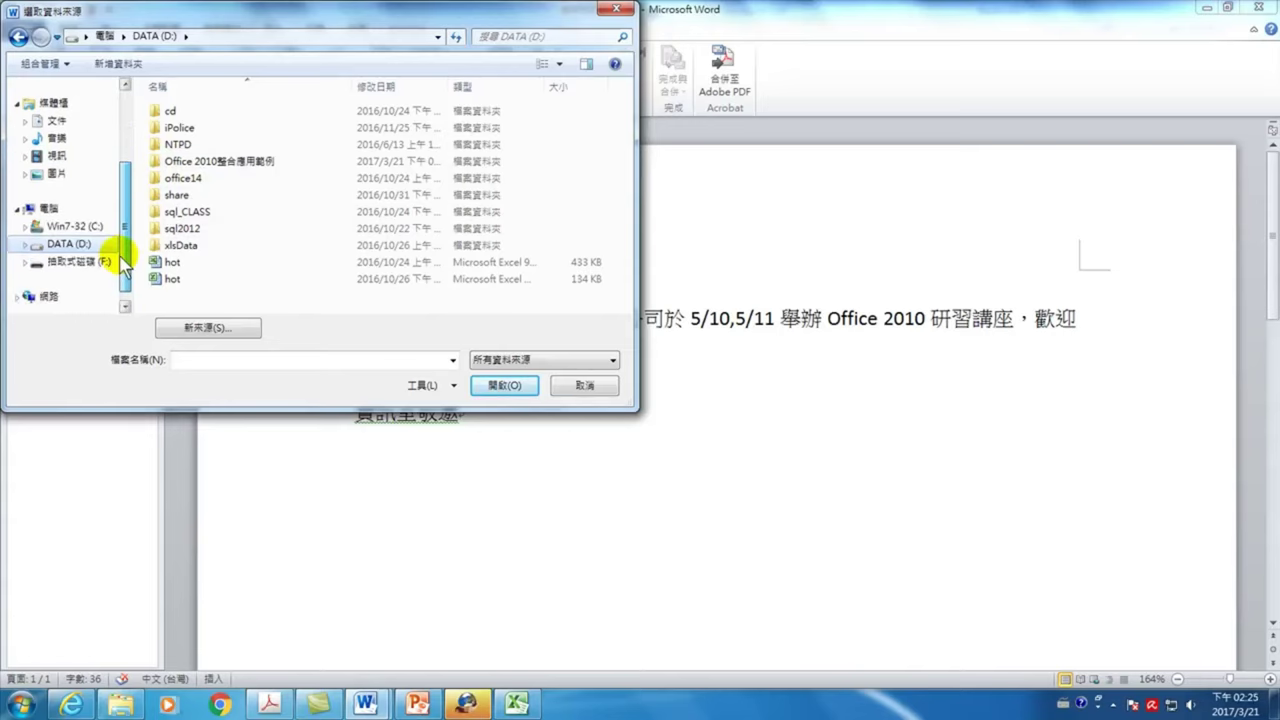
pyautogui.click(193, 163)
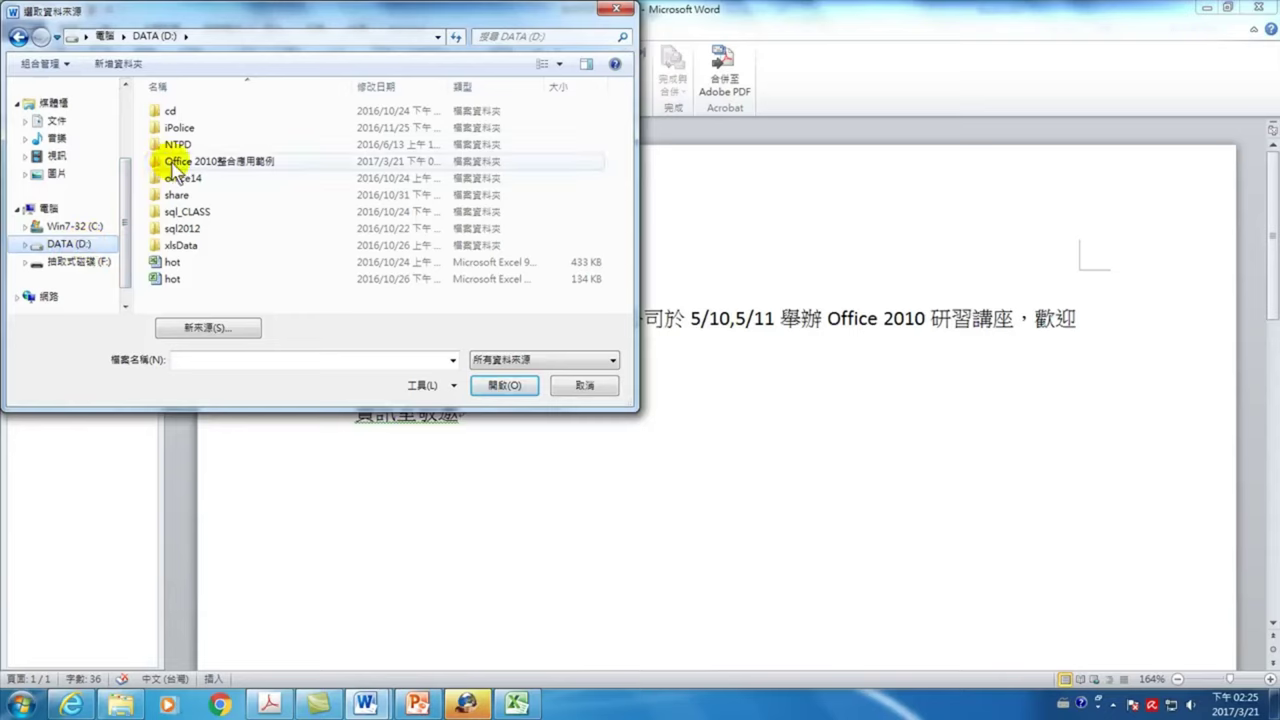
pyautogui.doubleClick(197, 165)
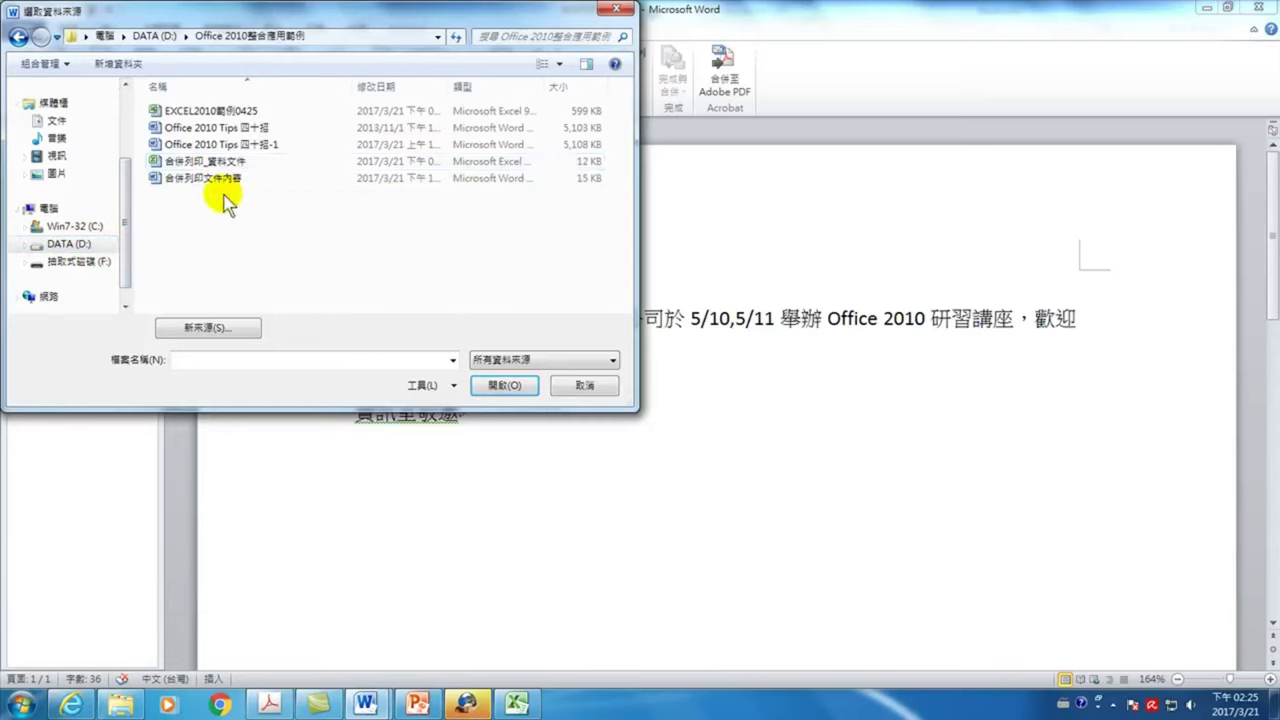
pyautogui.moveTo(205, 161)
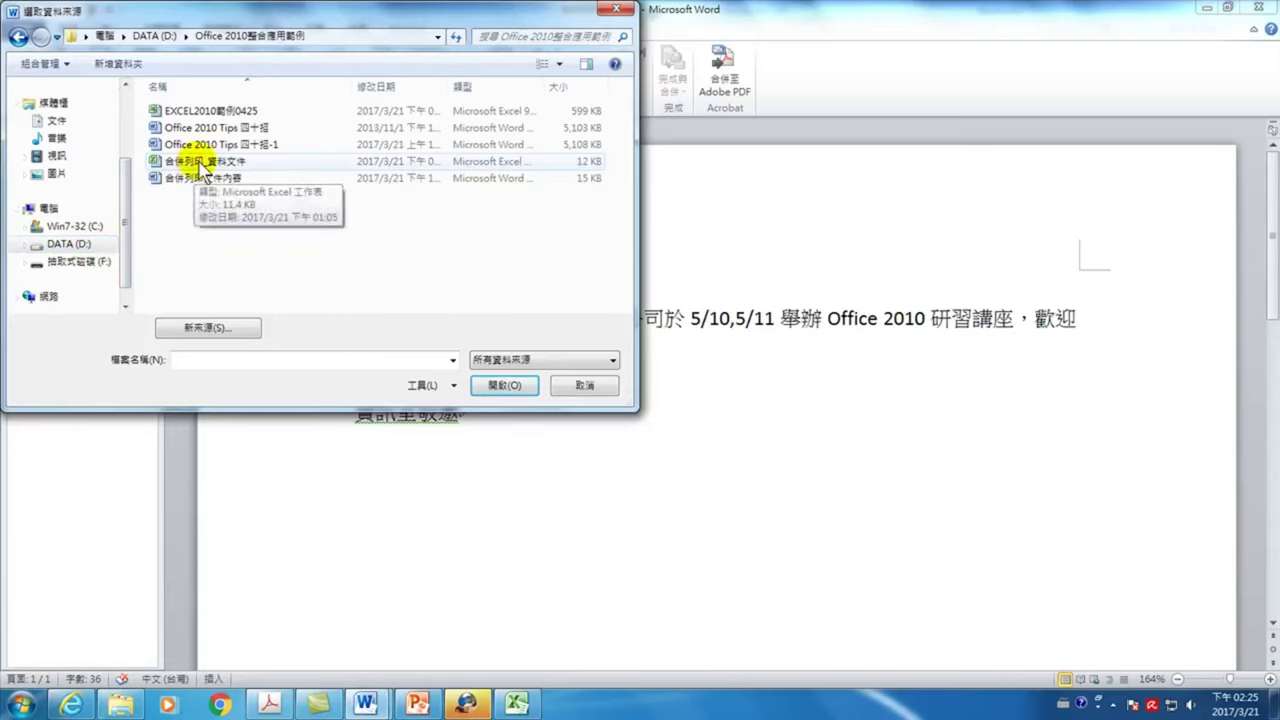
pyautogui.click(228, 163)
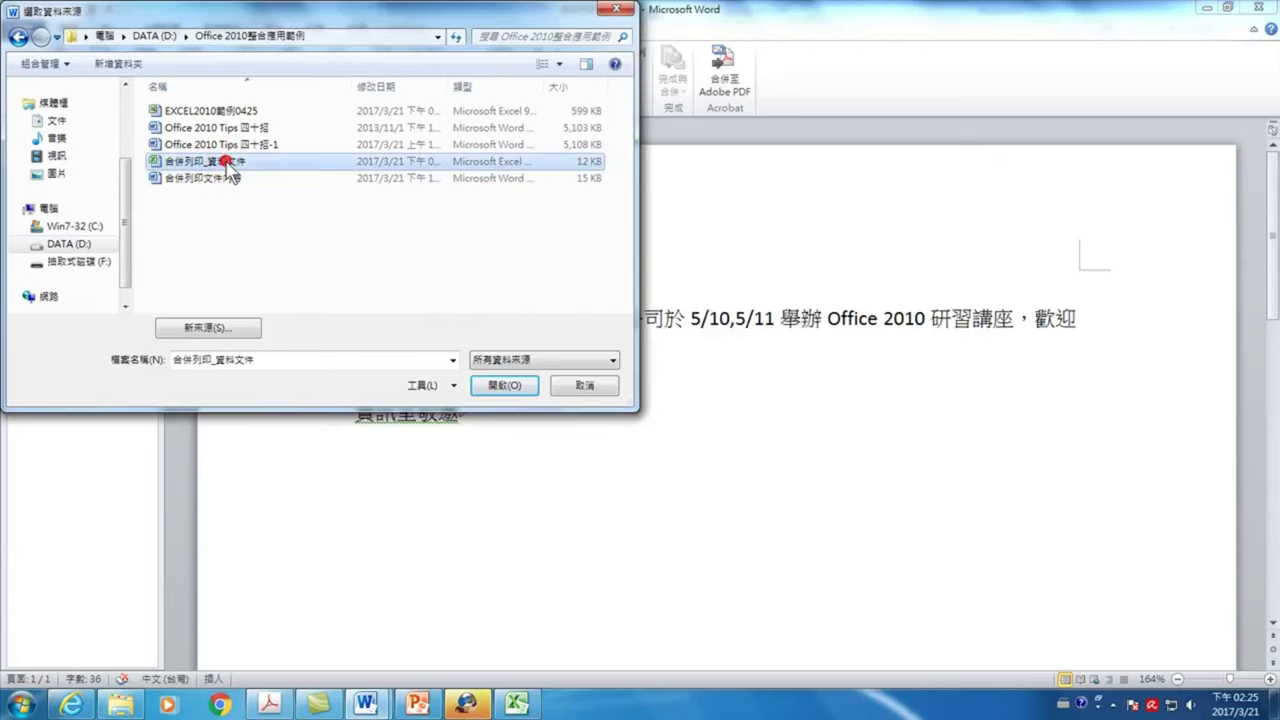
pyautogui.click(503, 386)
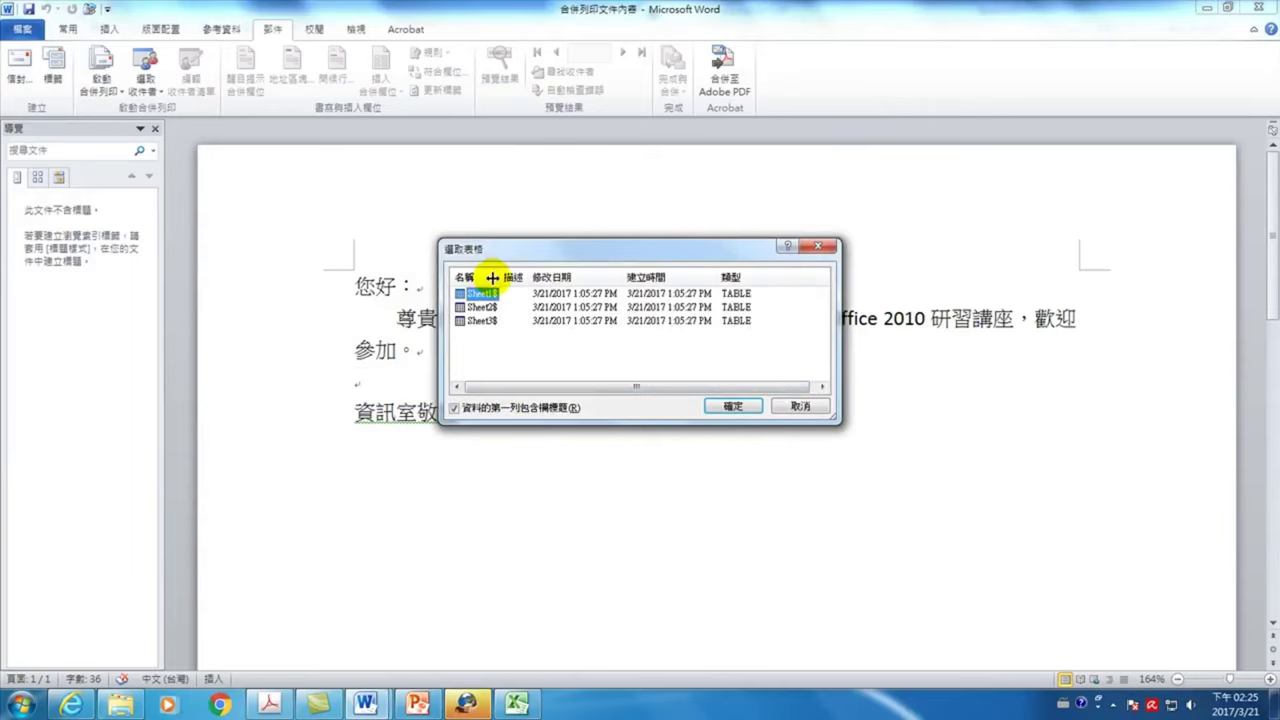
# Step: Confirm Sheet1$ as the data table and insert the «姓名» field before 您好
pyautogui.click(733, 406)
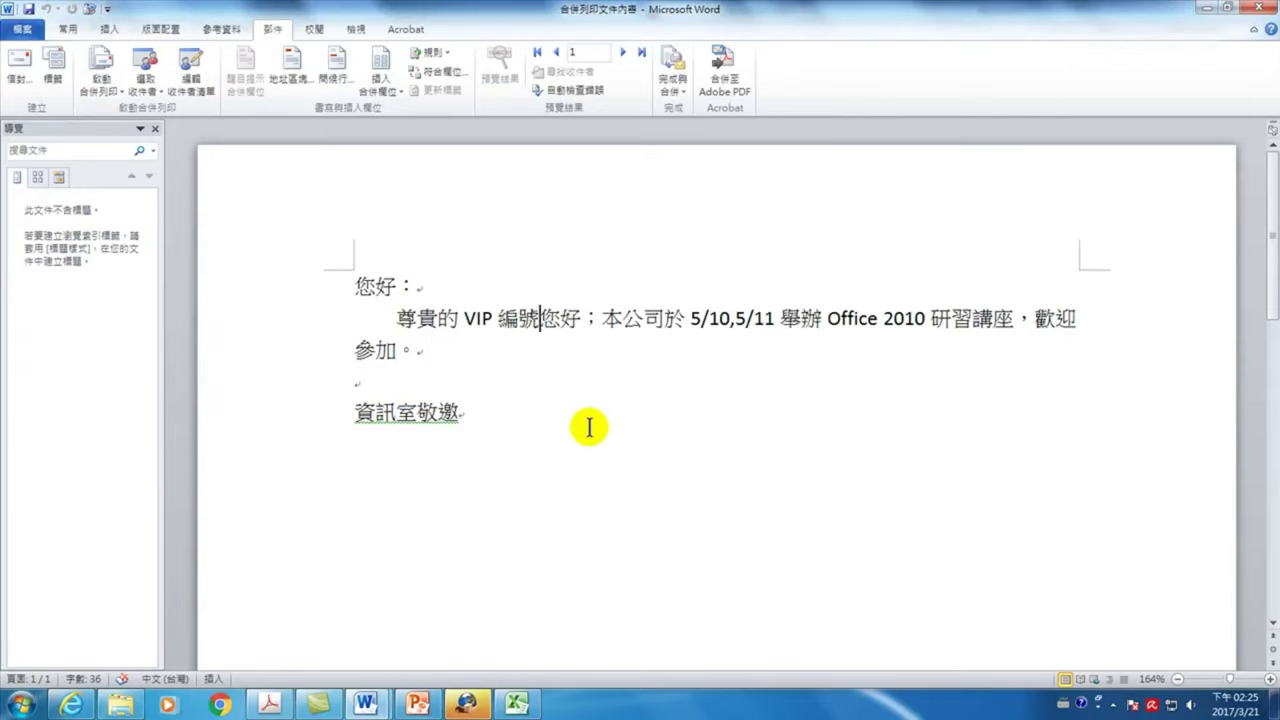
pyautogui.click(356, 285)
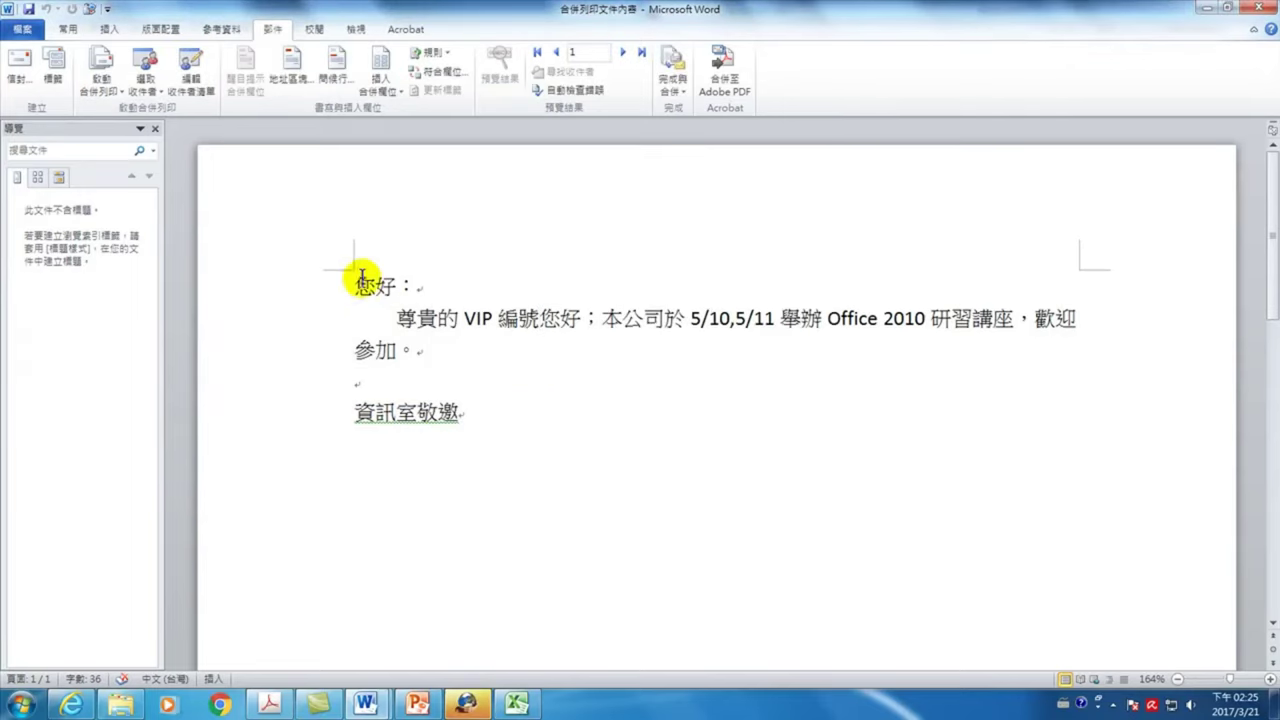
pyautogui.click(386, 90)
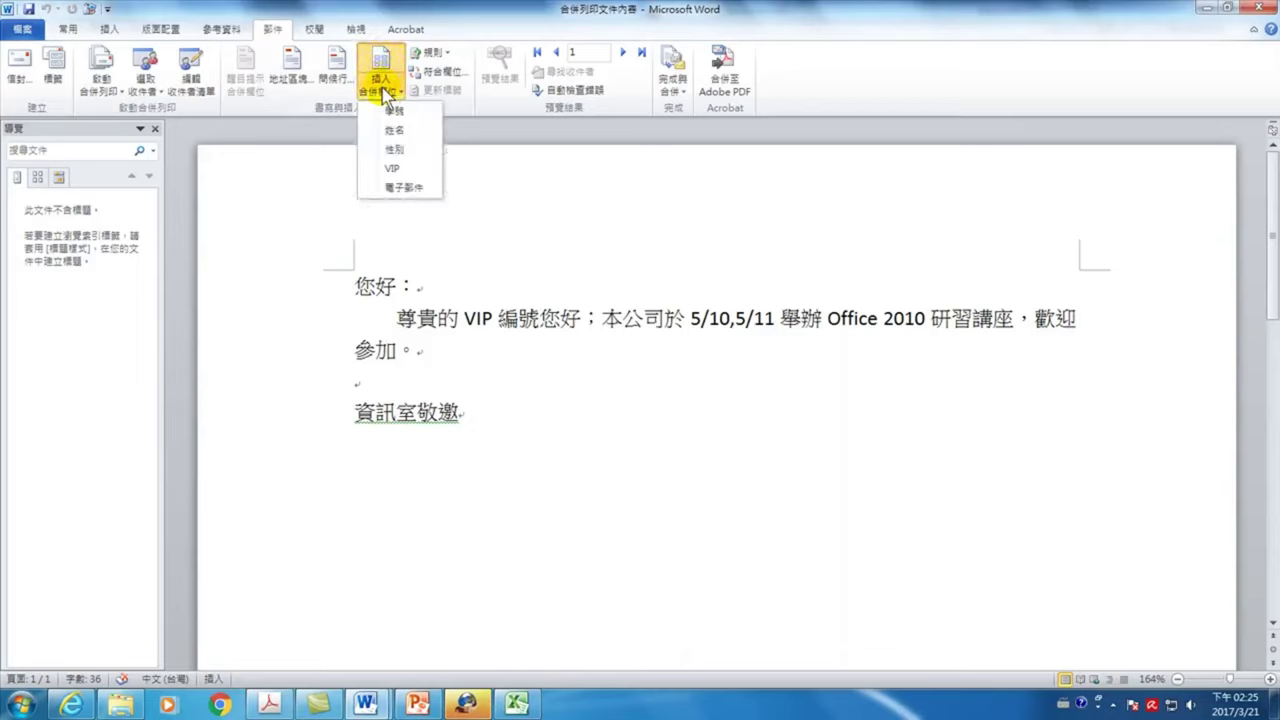
pyautogui.click(396, 132)
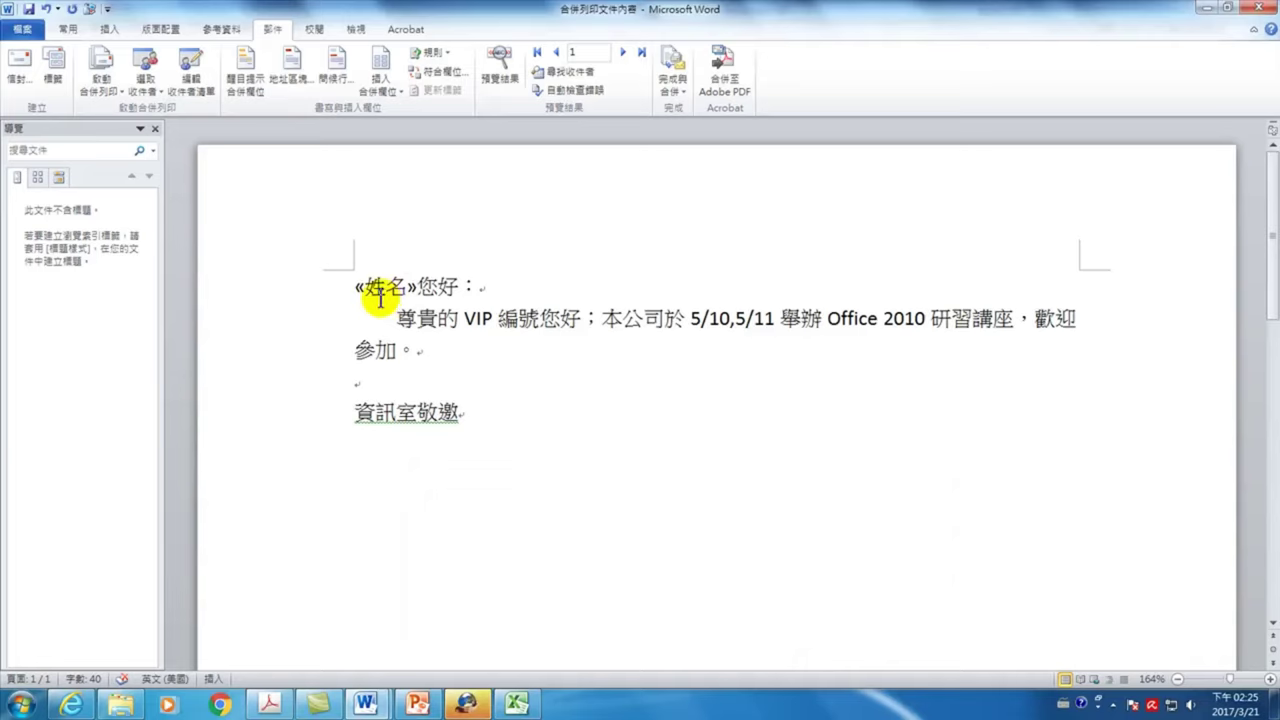
# Step: Insert the «VIP» merge field right after 編號
pyautogui.click(541, 320)
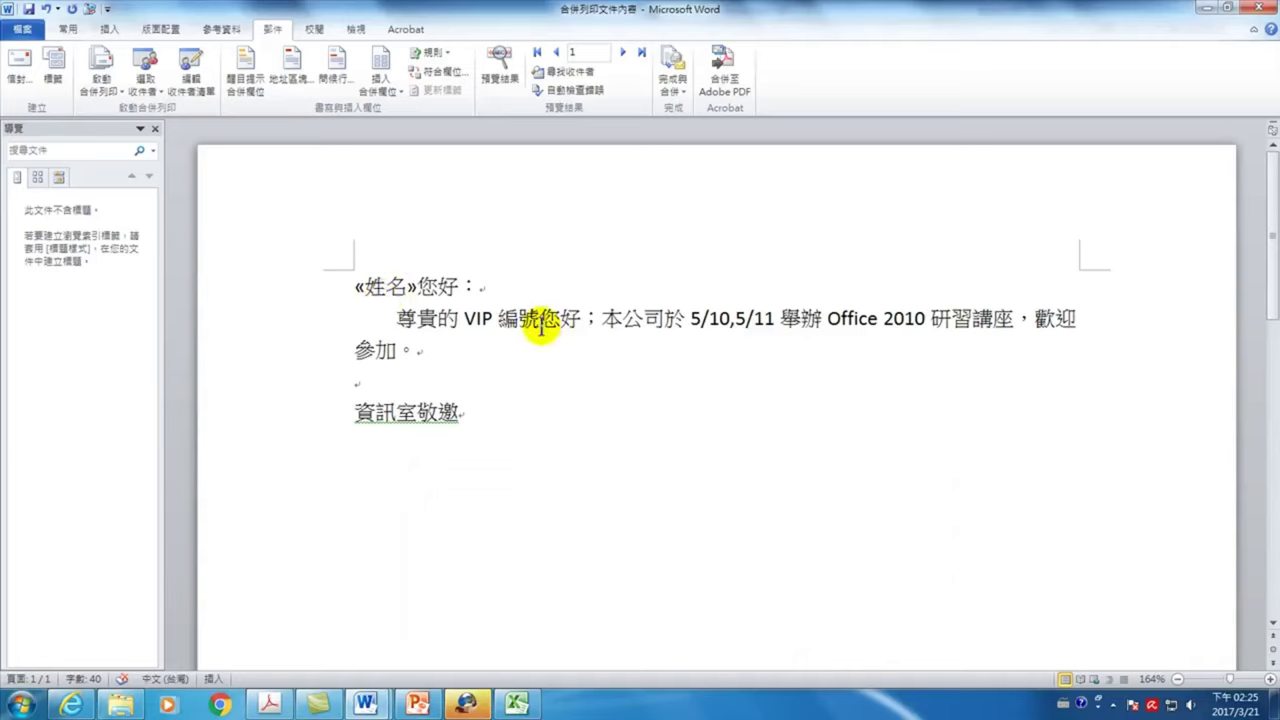
pyautogui.click(380, 88)
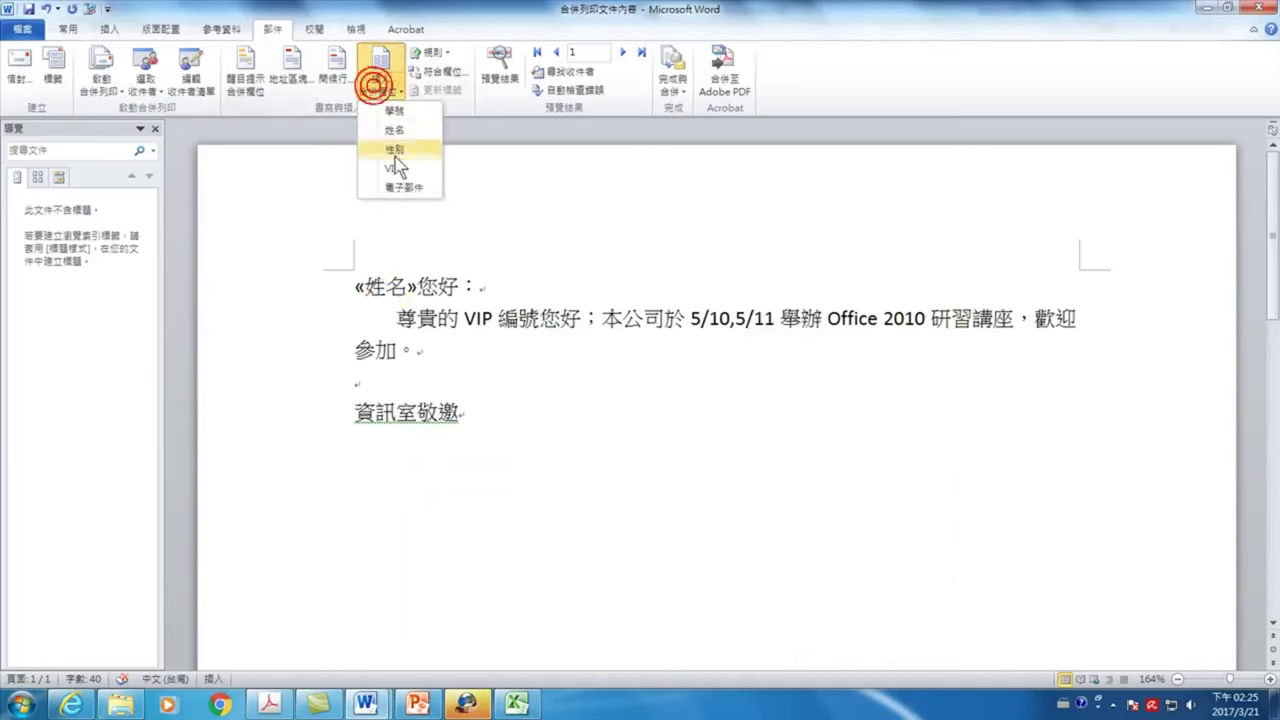
pyautogui.click(393, 168)
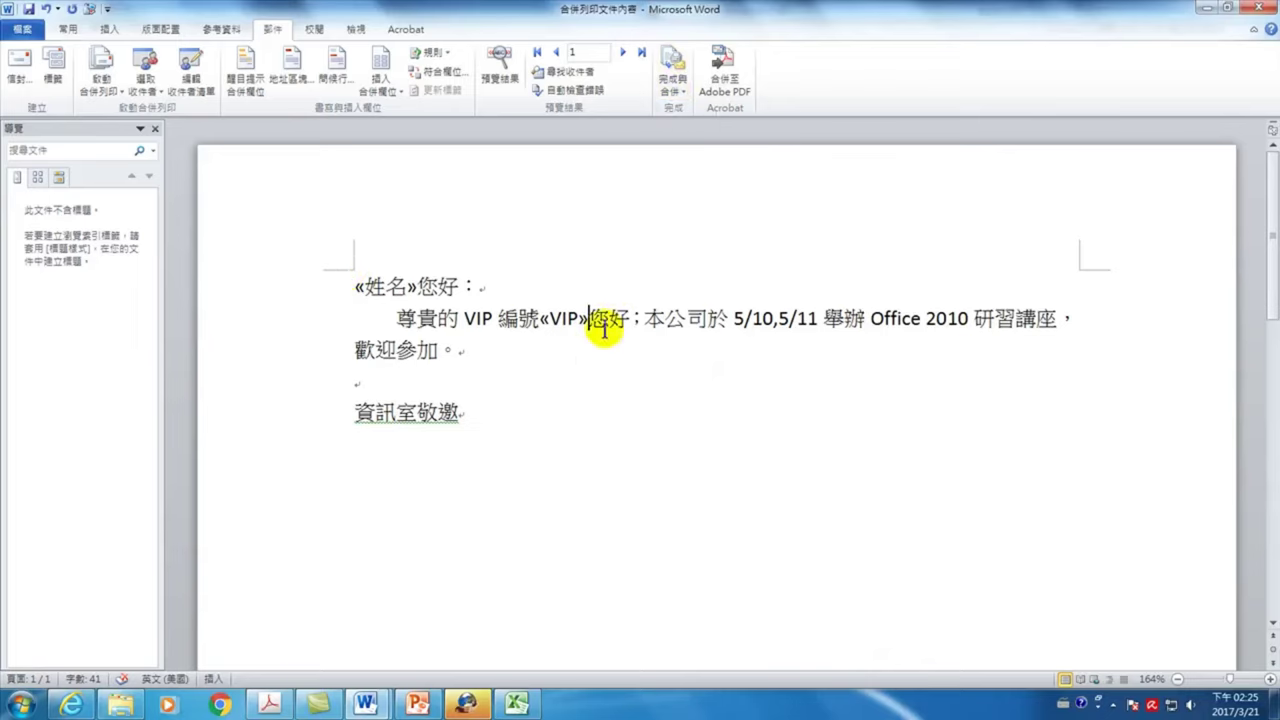
pyautogui.click(671, 88)
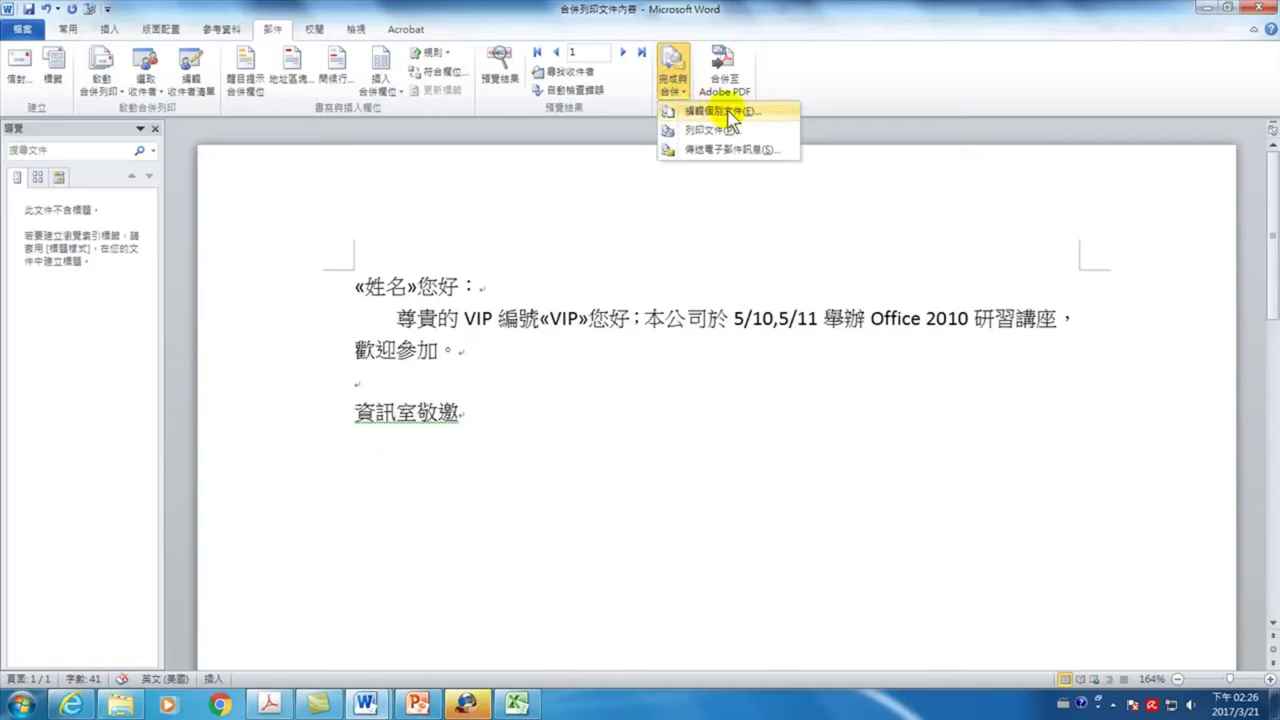
# Step: Merge all records into editable individual letters with 編輯個別文件 and 全部
pyautogui.click(731, 118)
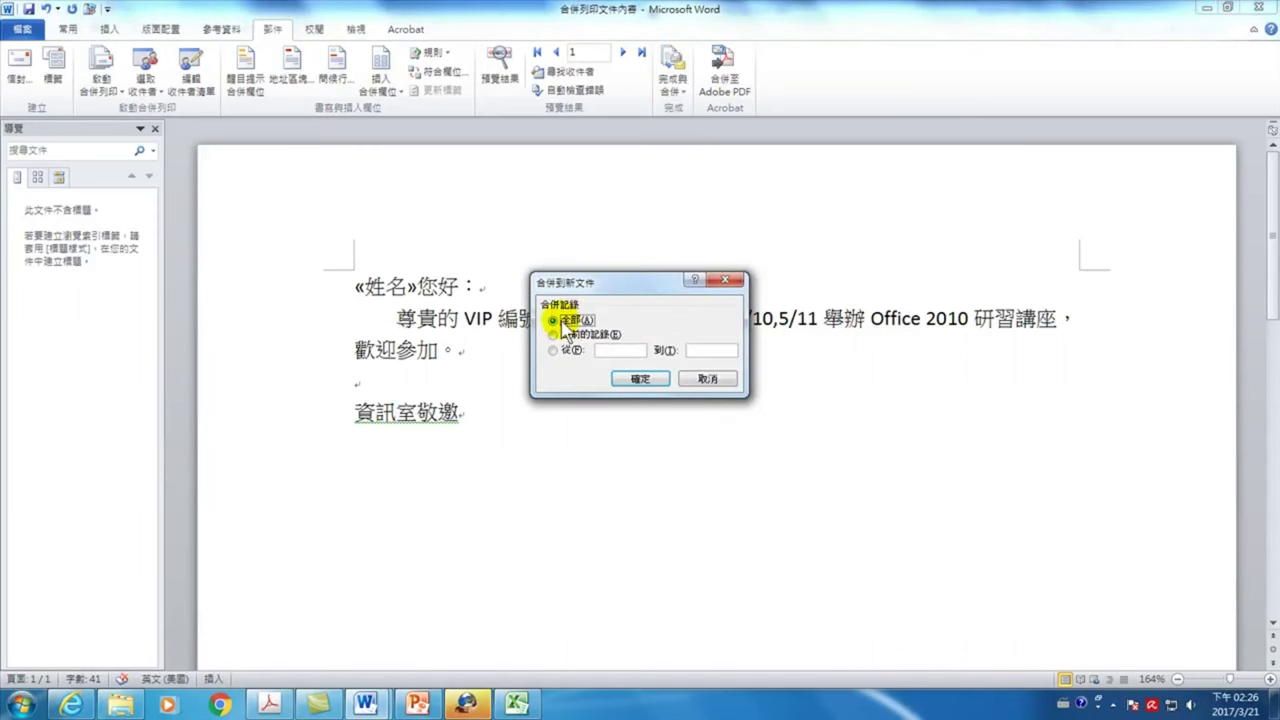
pyautogui.click(645, 378)
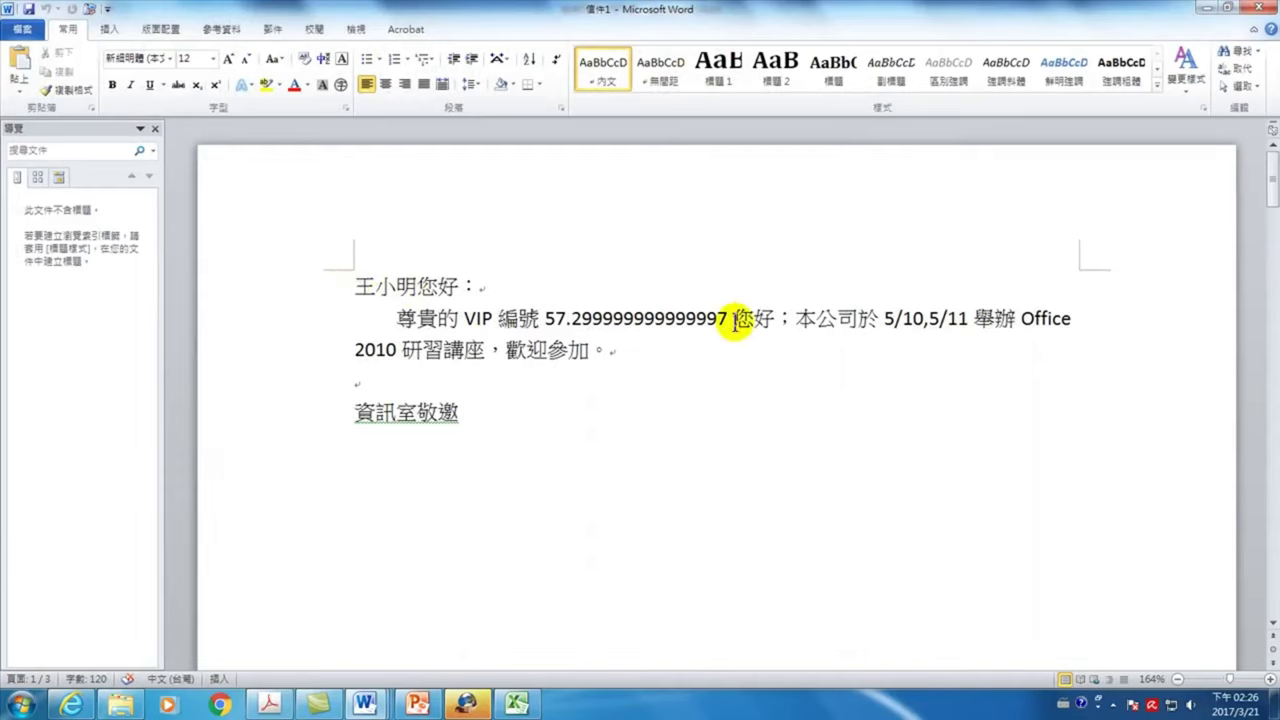
pyautogui.scroll(-5, 606, 430)
pyautogui.scroll(-5, 606, 430)
pyautogui.scroll(-7, 606, 430)
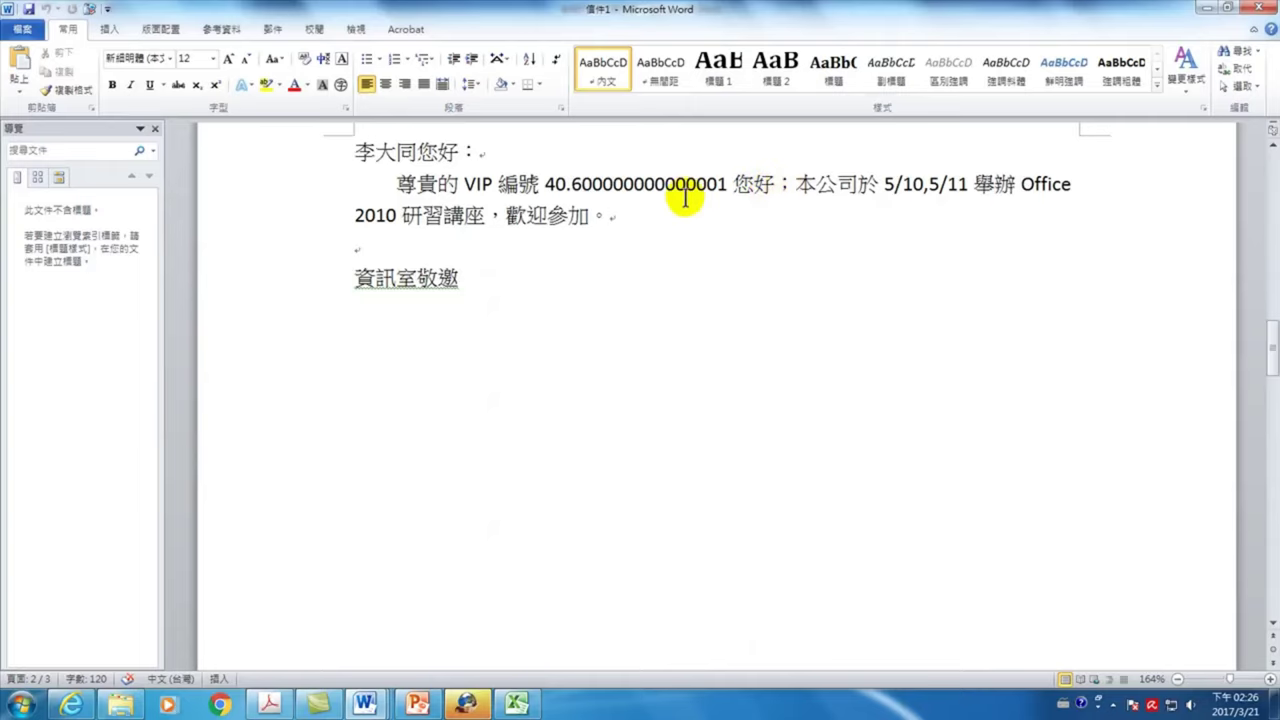
pyautogui.scroll(-2, 594, 337)
pyautogui.scroll(-10, 594, 337)
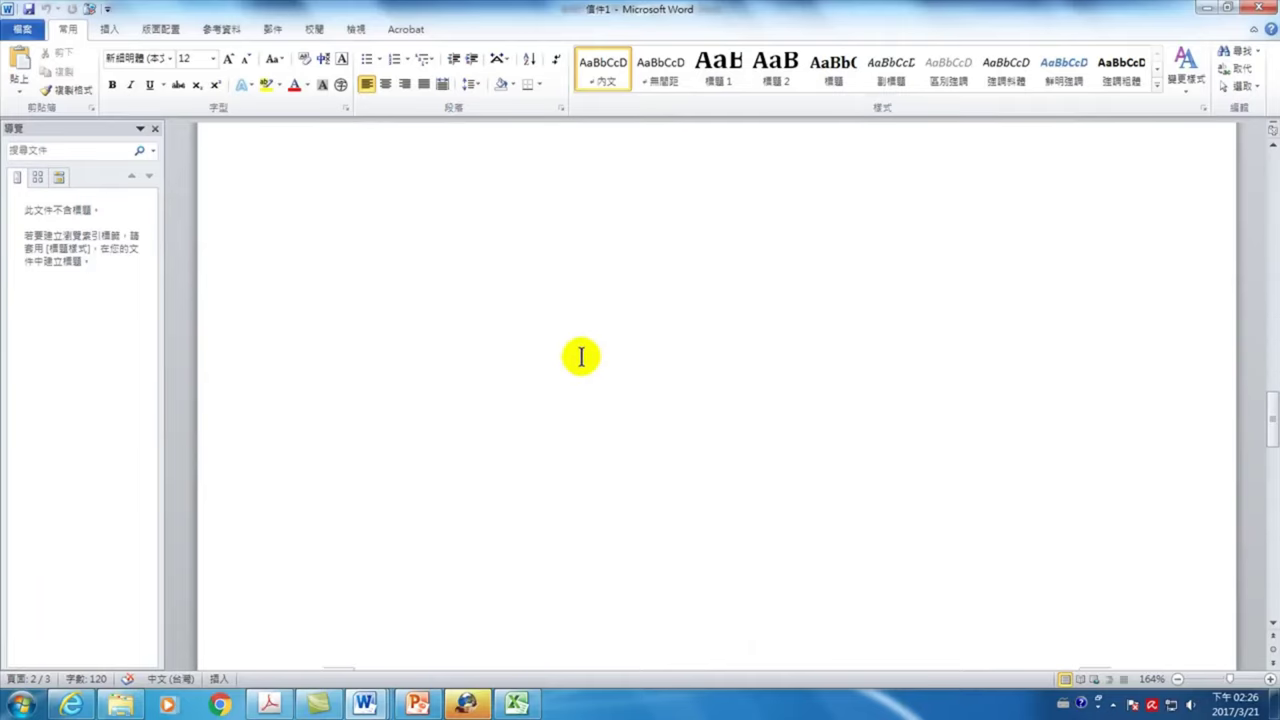
pyautogui.scroll(-10, 580, 350)
pyautogui.scroll(1, 584, 348)
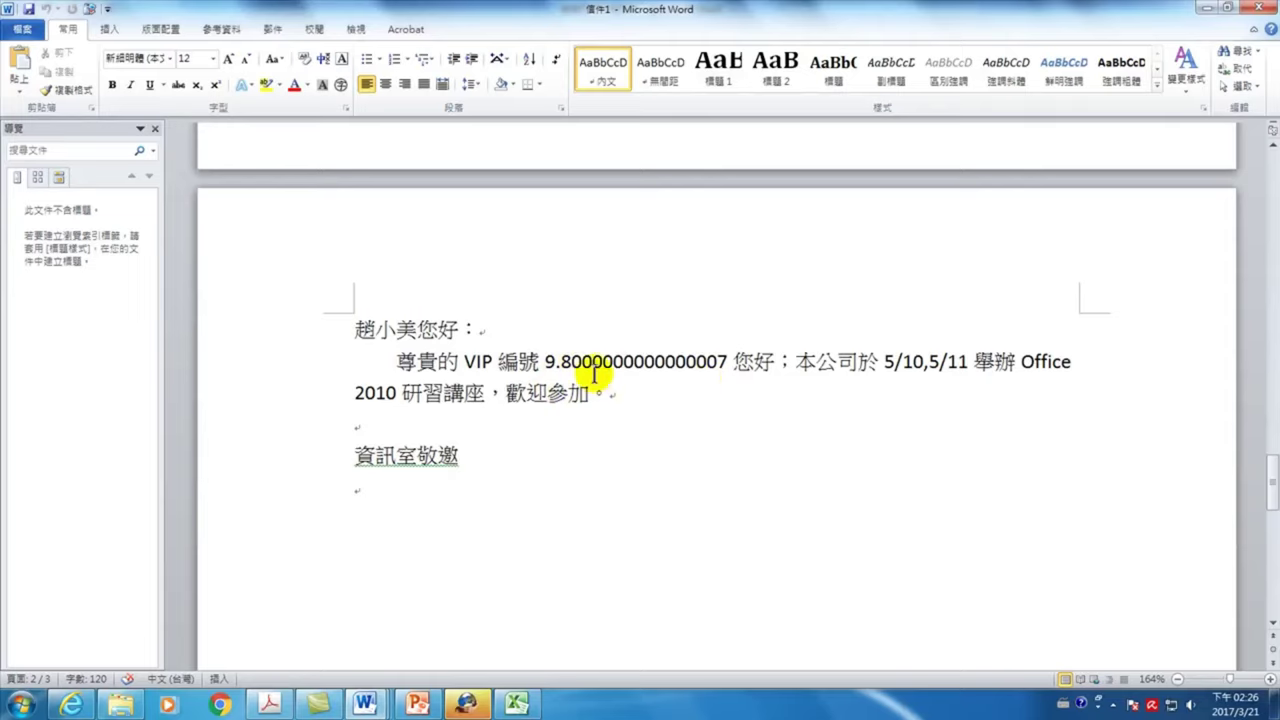
pyautogui.scroll(-3, 630, 407)
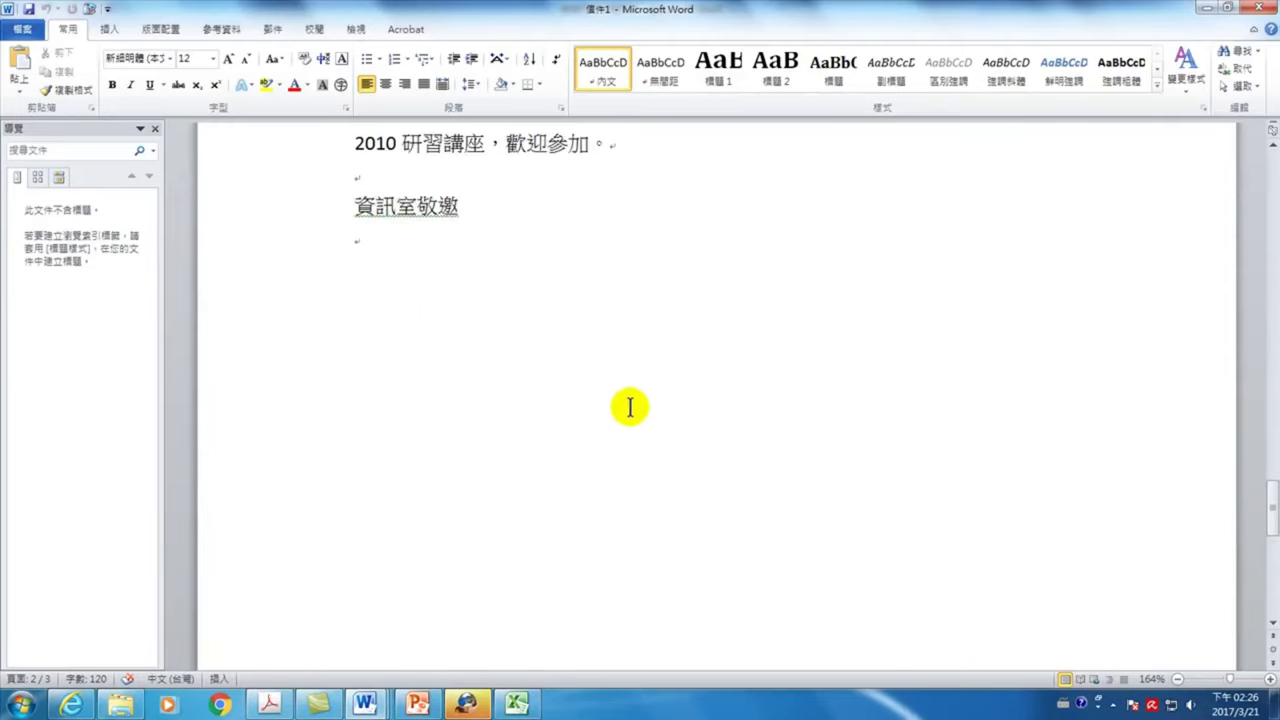
pyautogui.scroll(-3, 630, 407)
pyautogui.scroll(3, 594, 483)
pyautogui.scroll(5, 569, 474)
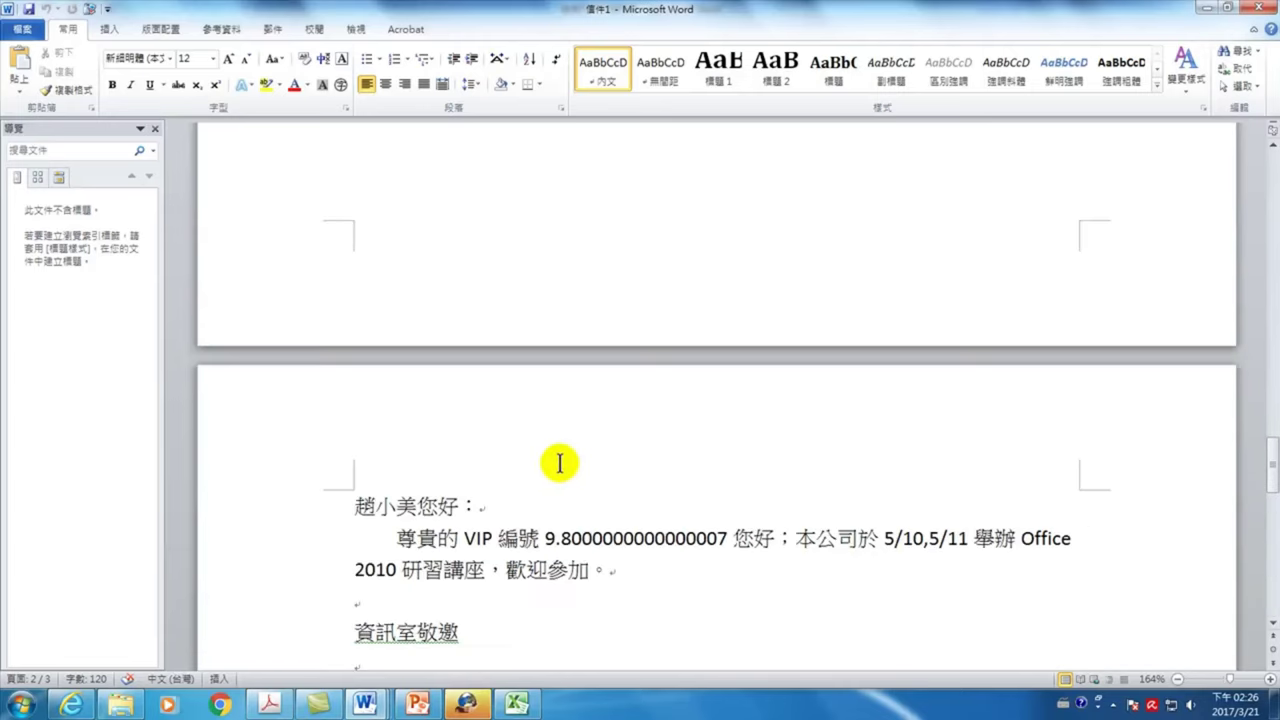
pyautogui.scroll(5, 560, 463)
pyautogui.scroll(5, 551, 451)
pyautogui.scroll(5, 537, 446)
pyautogui.scroll(5, 526, 434)
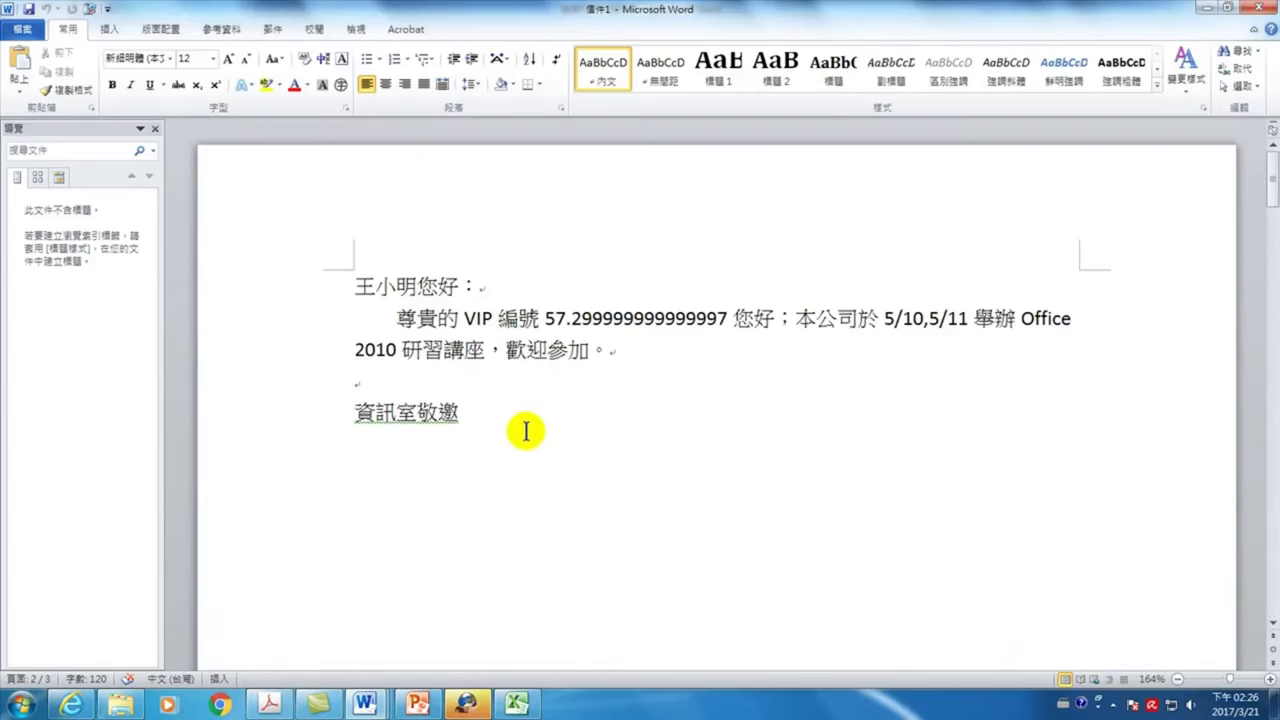
pyautogui.hotkey('ctrl', 'Home')
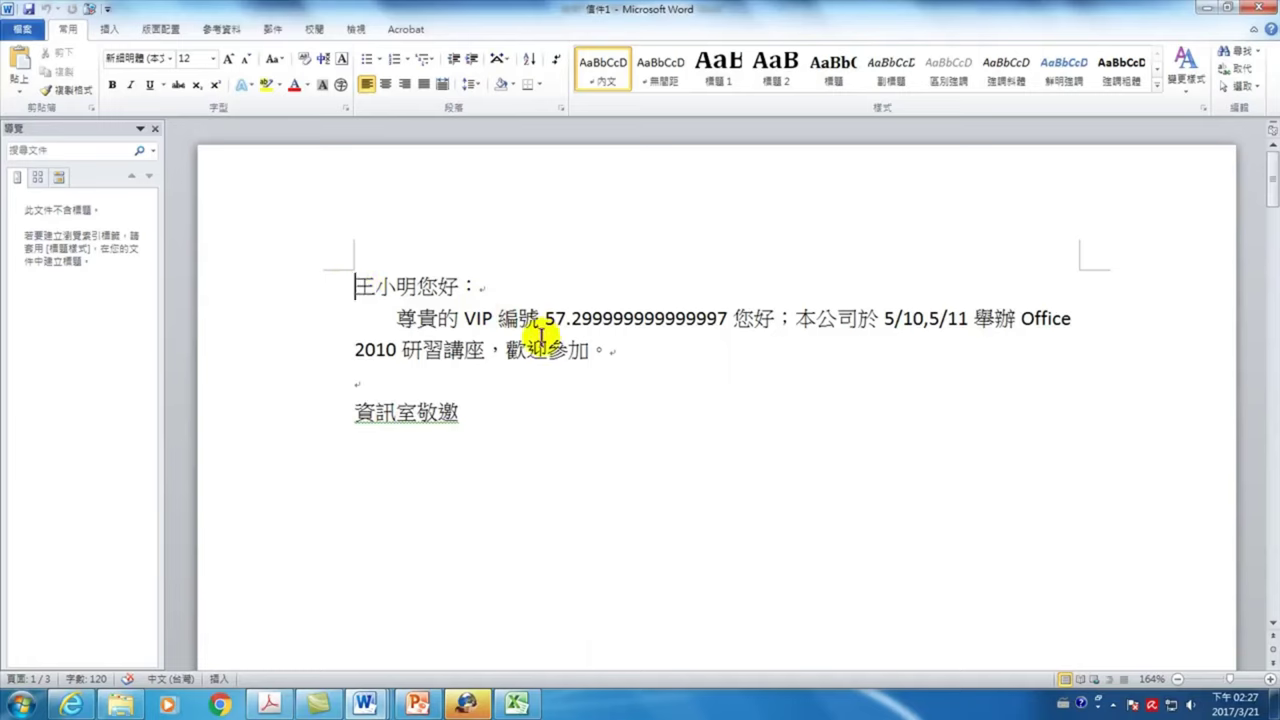
# Step: Close the merged 信件1 document, choosing 不要儲存
pyautogui.click(1265, 15)
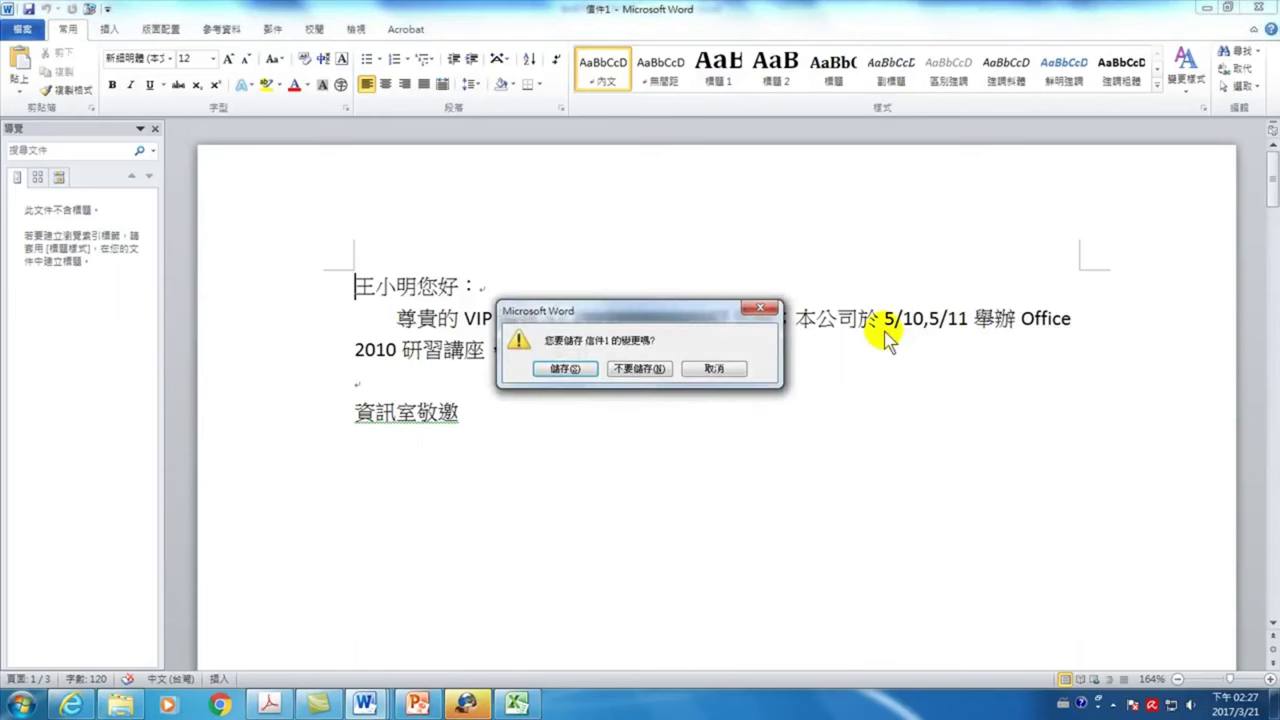
pyautogui.click(647, 366)
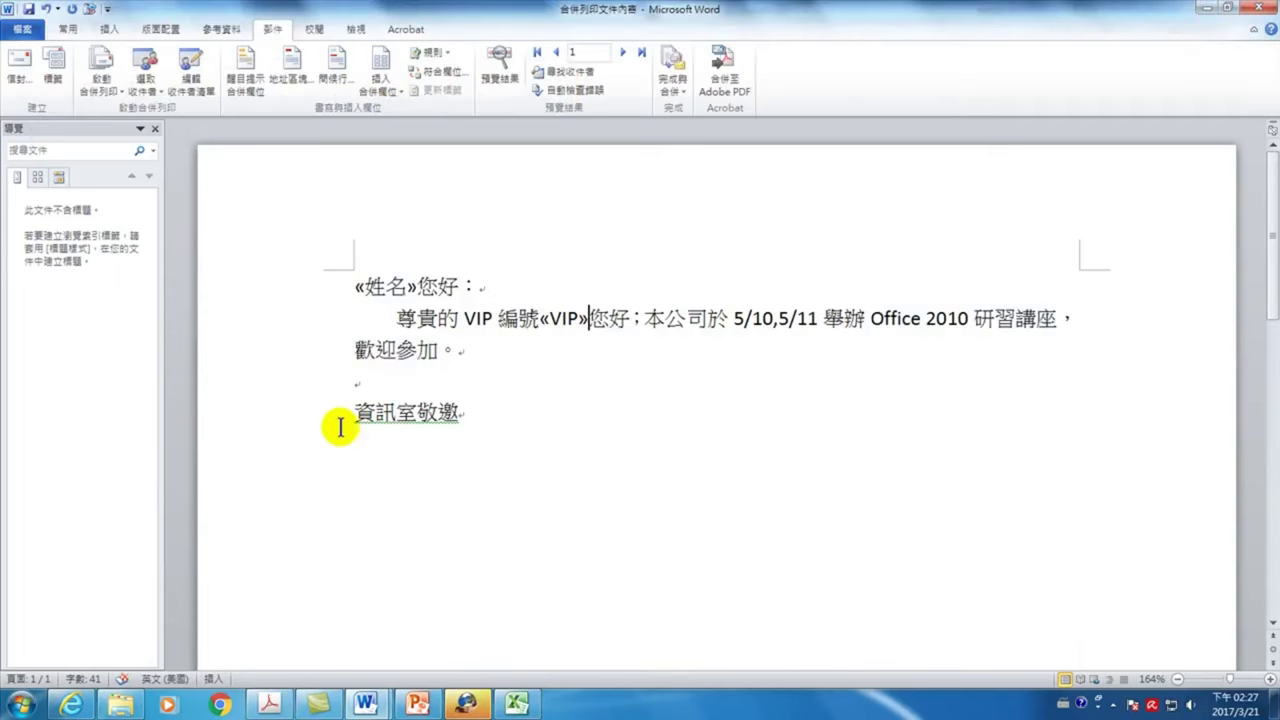